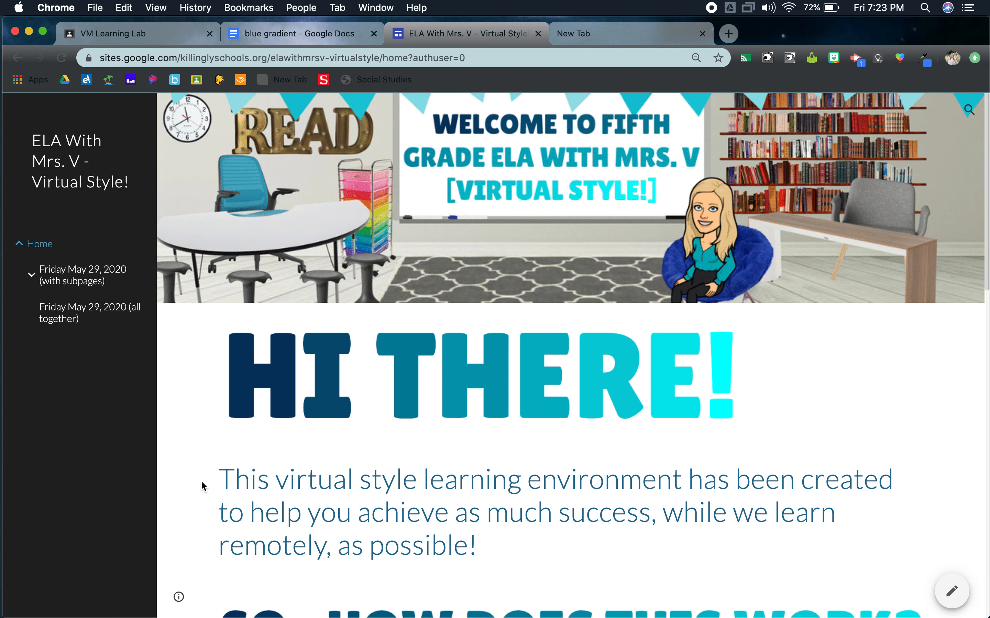
Step: Review the example ELA class site's home page, calendar and the Friday May 29, 2020 (with subpages) lesson page
scroll(201, 487, "down", 7)
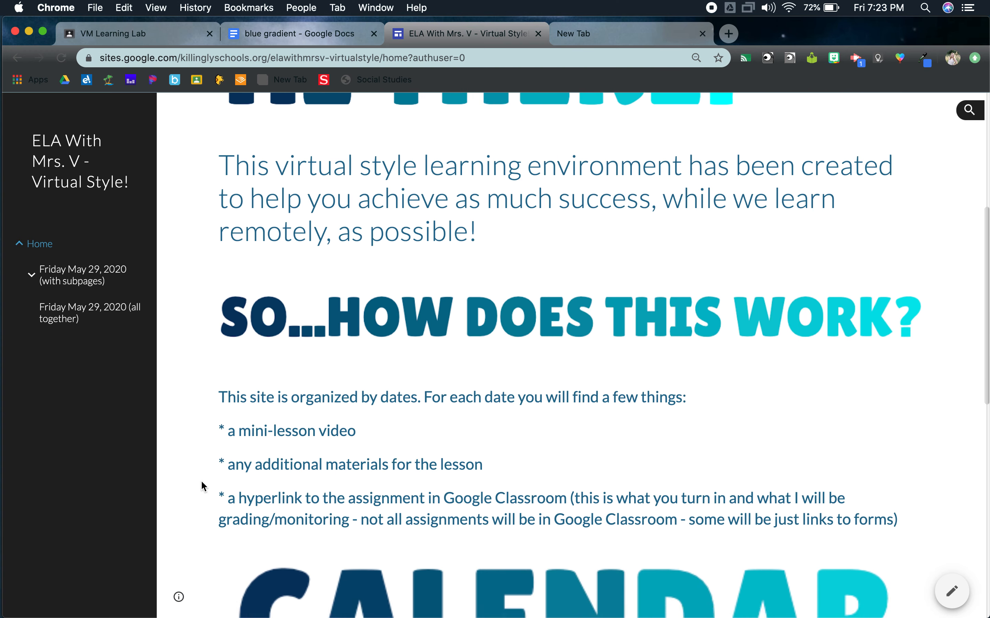
scroll(203, 487, "up", 2)
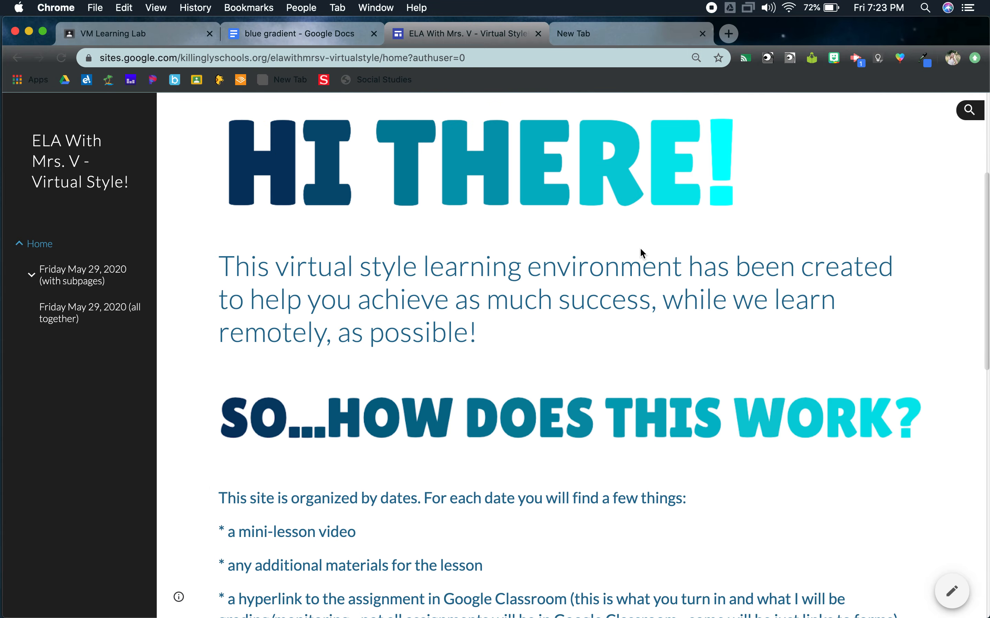
scroll(353, 374, "down", 18)
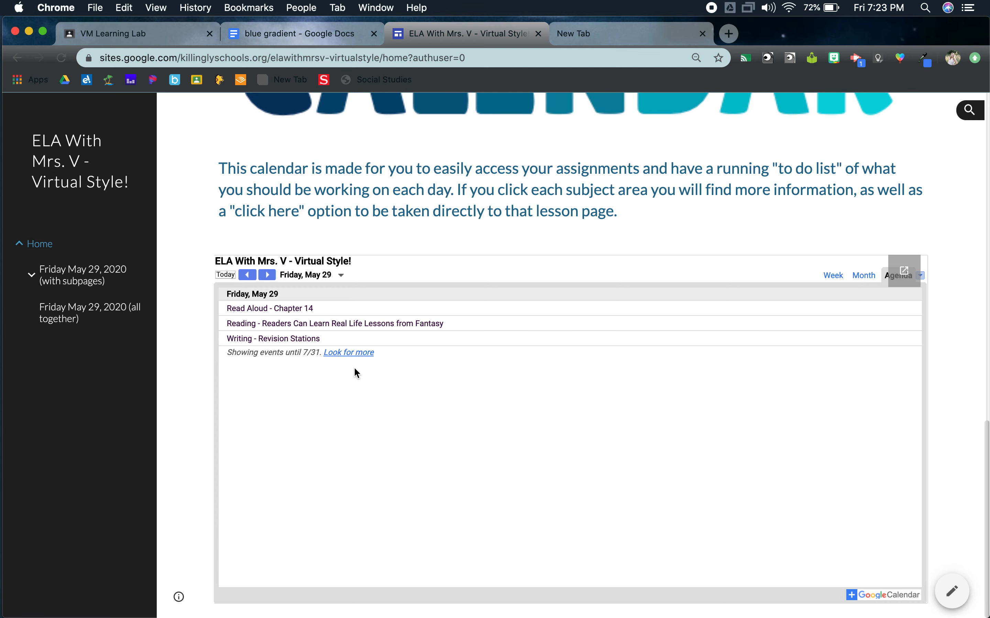
left_click(69, 282)
scroll(350, 375, "down", 1)
scroll(349, 376, "down", 10)
scroll(351, 378, "up", 10)
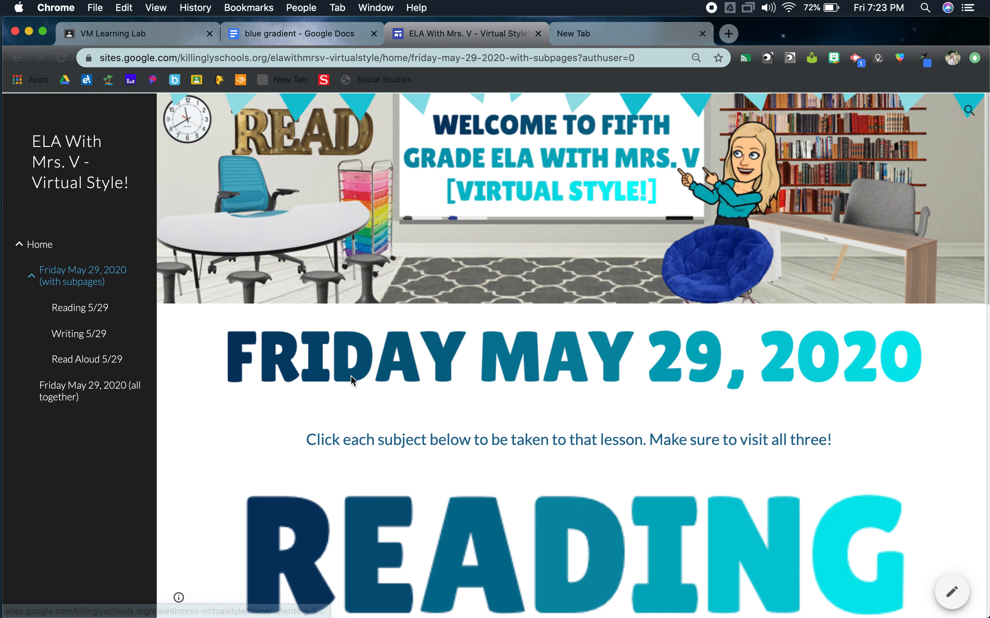
Step: Open new Google Sites from the Google apps in the spare browser tab and create a blank site
left_click(628, 40)
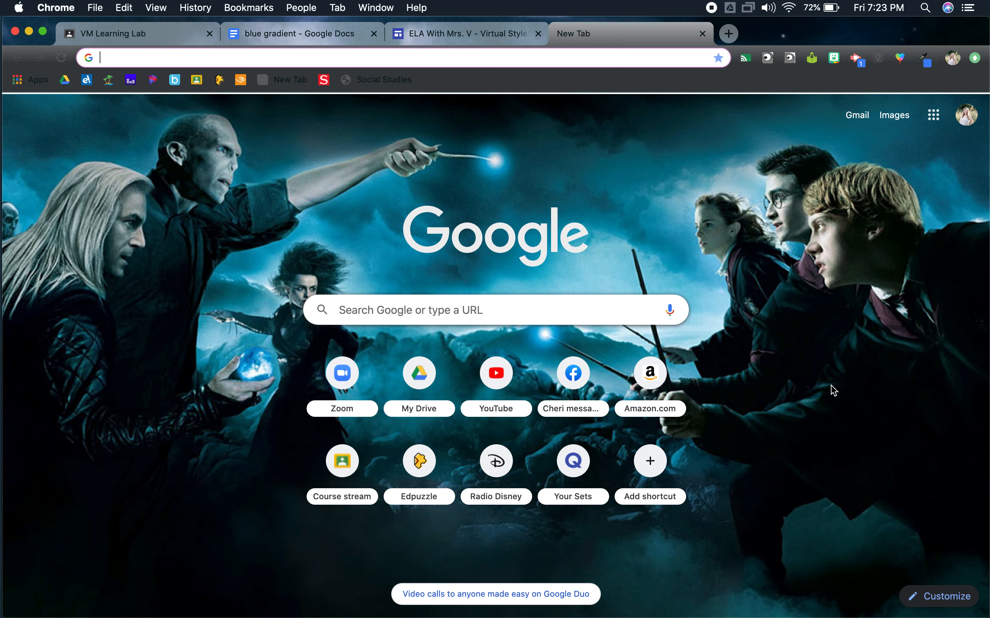
left_click(924, 116)
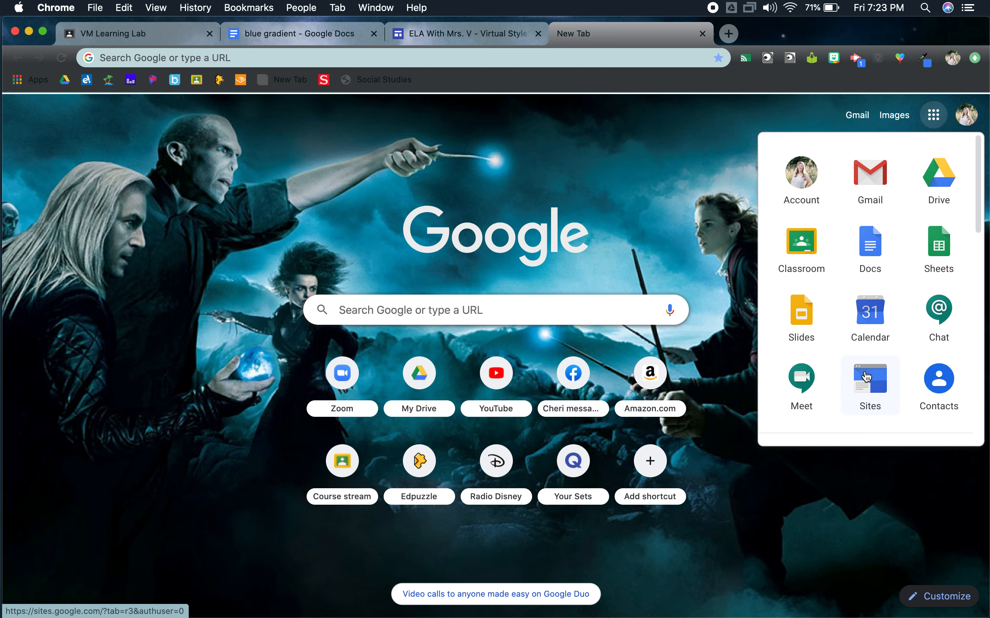
left_click(864, 389)
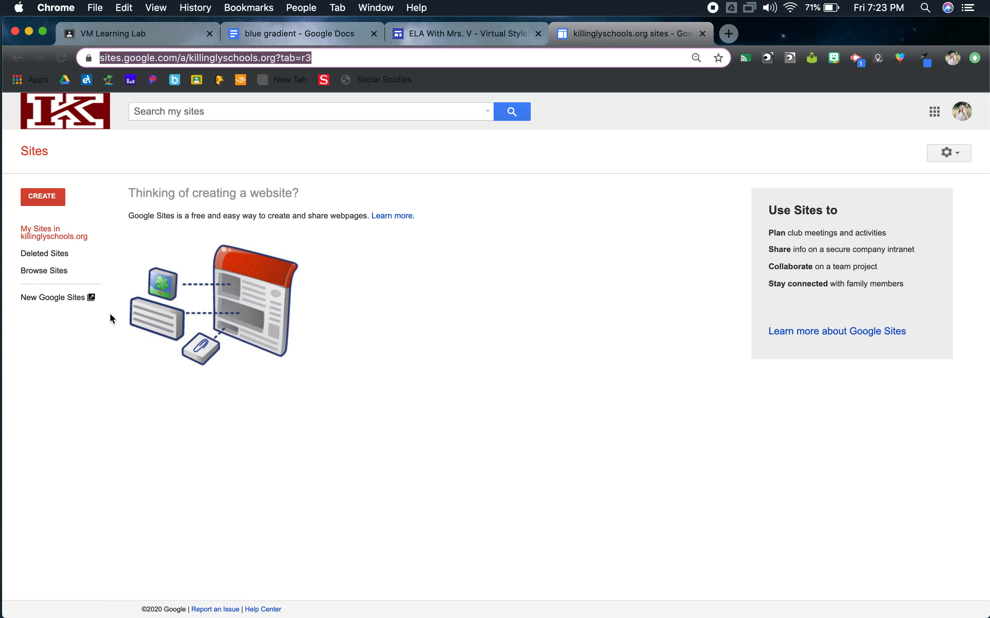
left_click(76, 302)
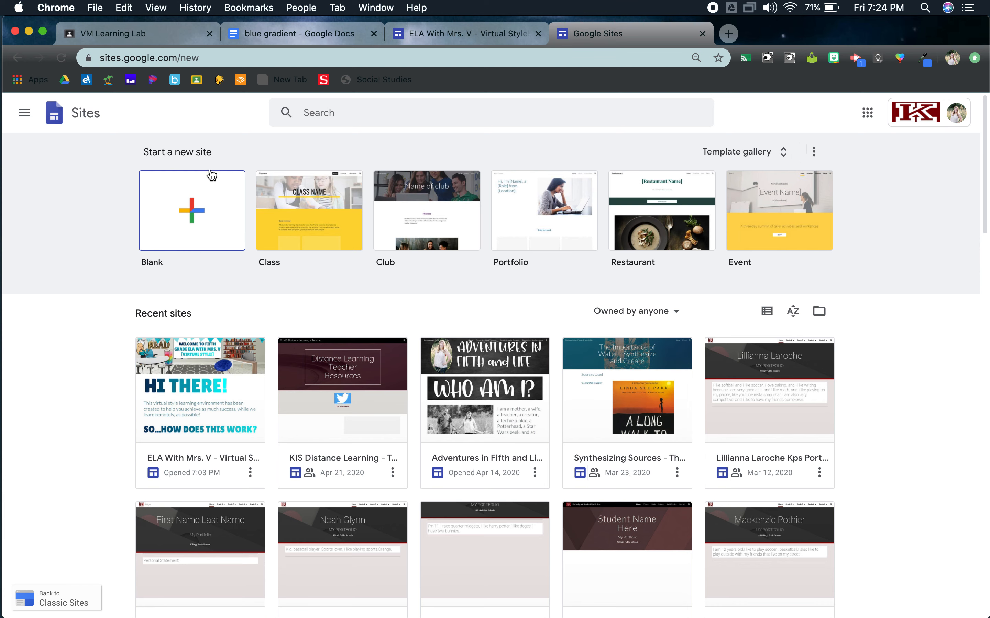
left_click(194, 201)
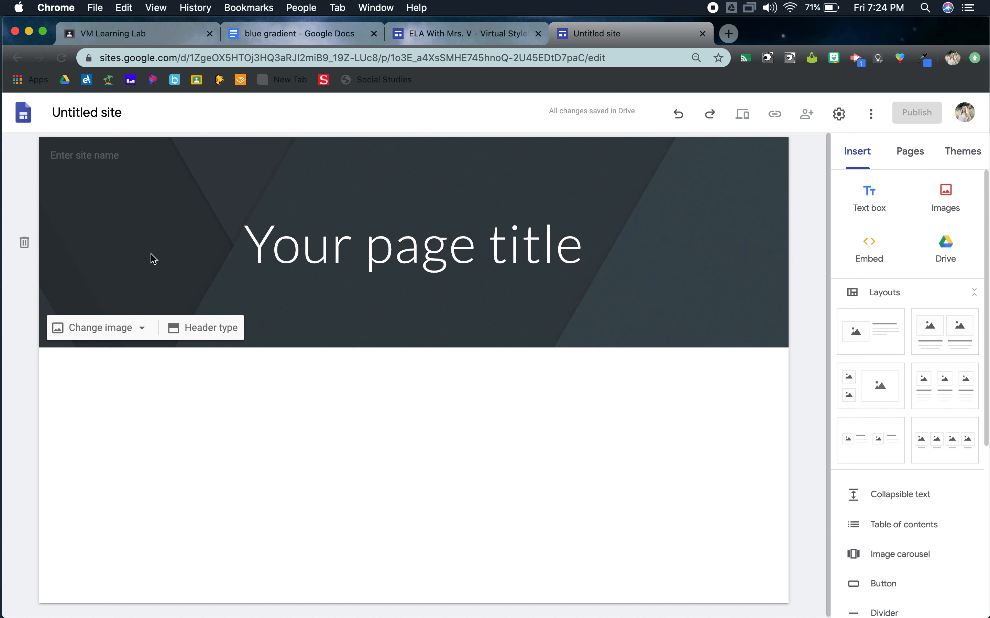
Step: Name the site "Mrs. V - Tutorial on Sites"
left_click(86, 155)
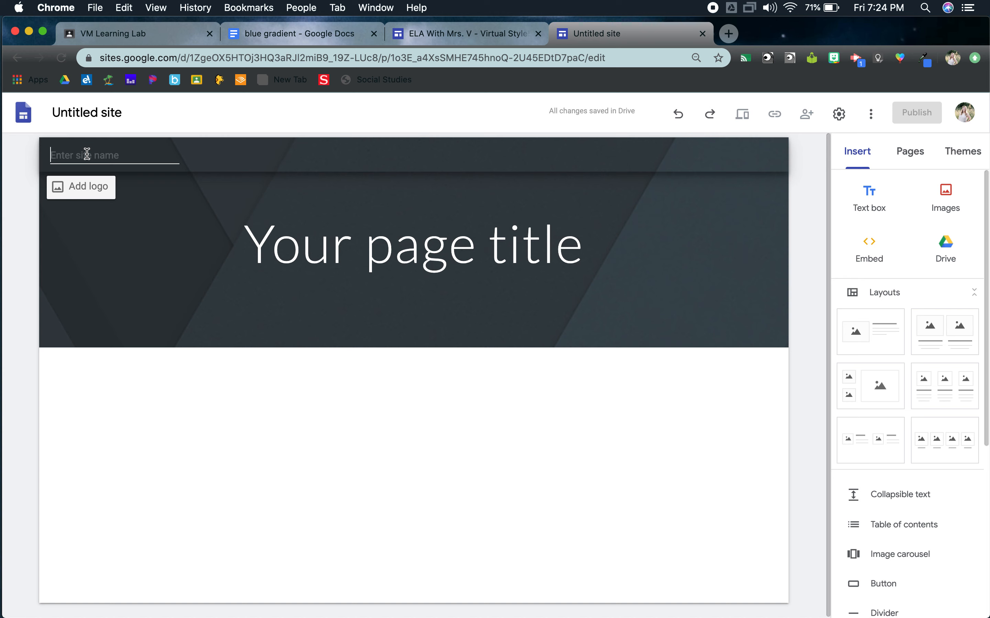
type("Mrs. V teach")
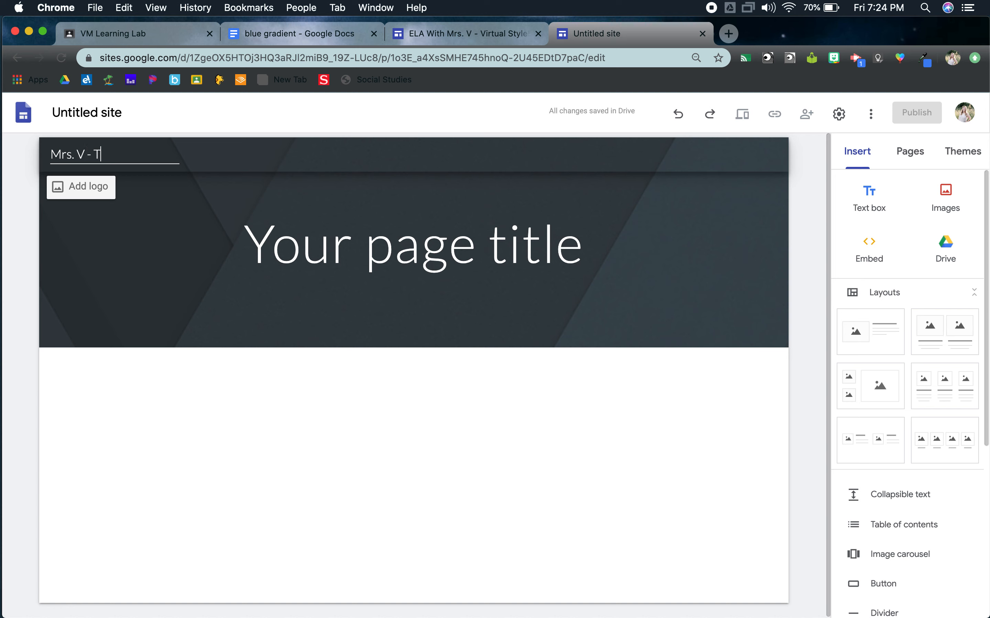
type(" - Tutorial on Sites")
left_click(383, 417)
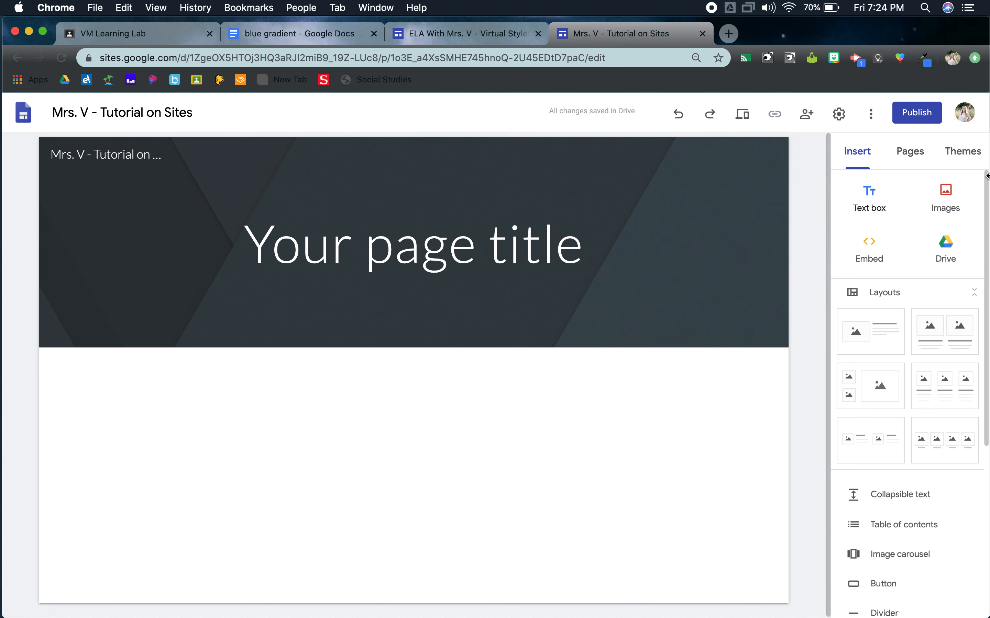
Step: Browse the available site themes and apply the Impression theme
left_click(965, 154)
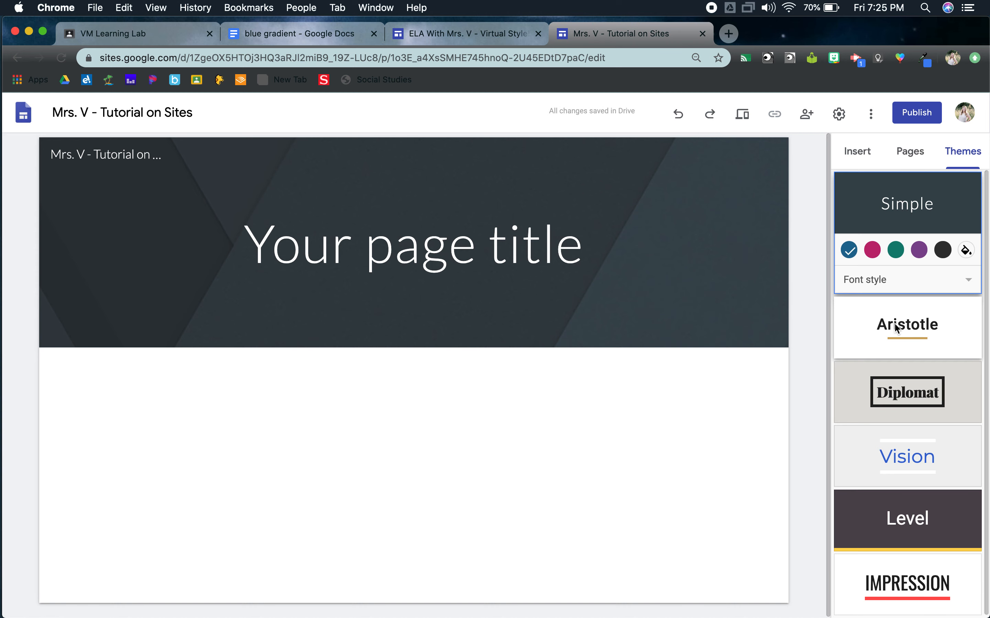
scroll(894, 322, "down", 1)
scroll(910, 528, "down", 4)
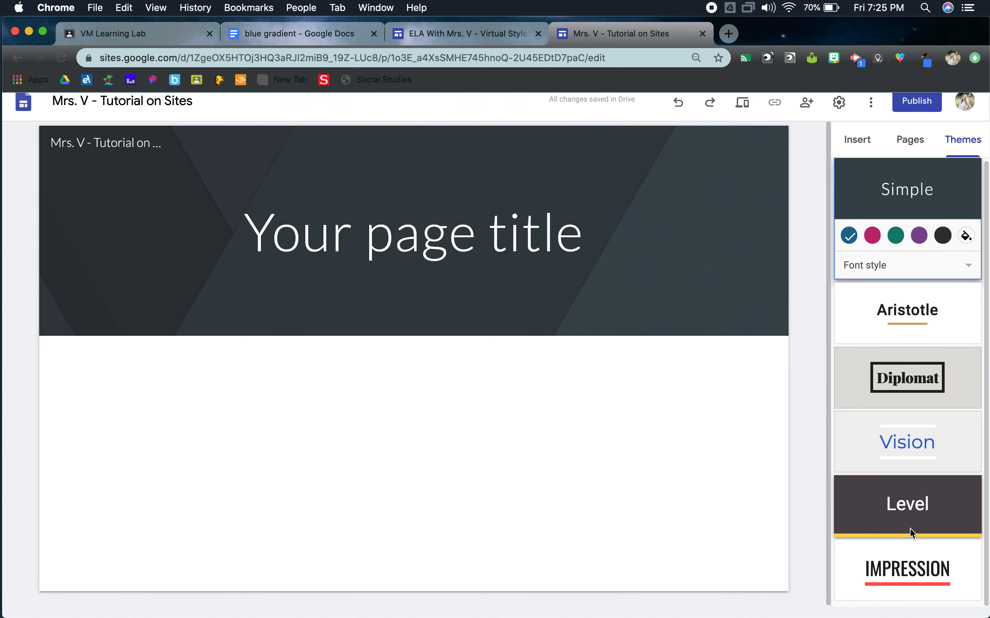
scroll(927, 373, "up", 1)
scroll(927, 378, "down", 1)
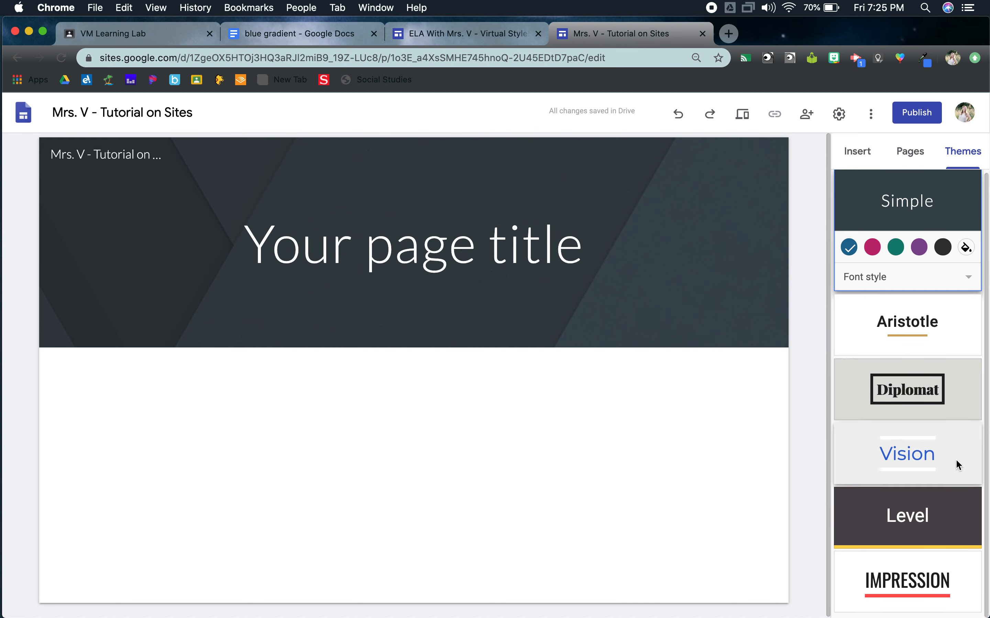
left_click(944, 583)
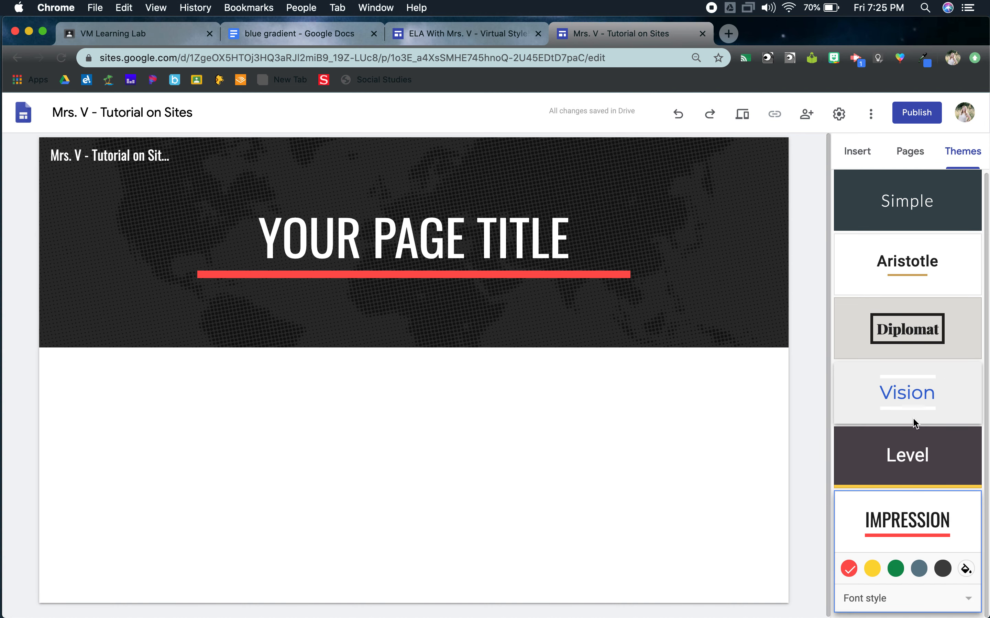
Step: Try the Impression theme's accent colors and settle on yellow, leaving the font style as it is
left_click(871, 570)
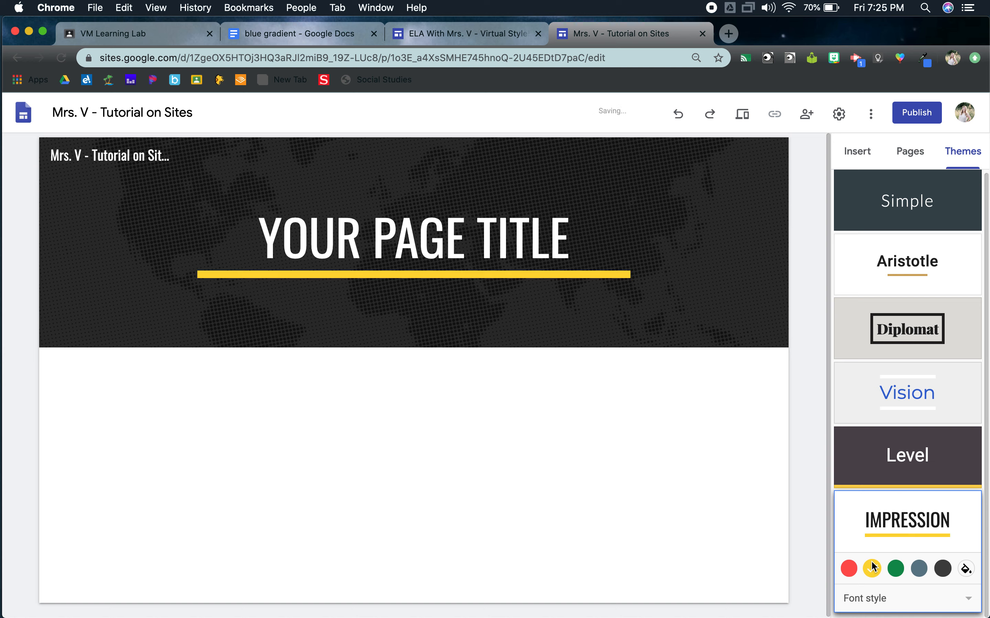
left_click(901, 571)
left_click(920, 571)
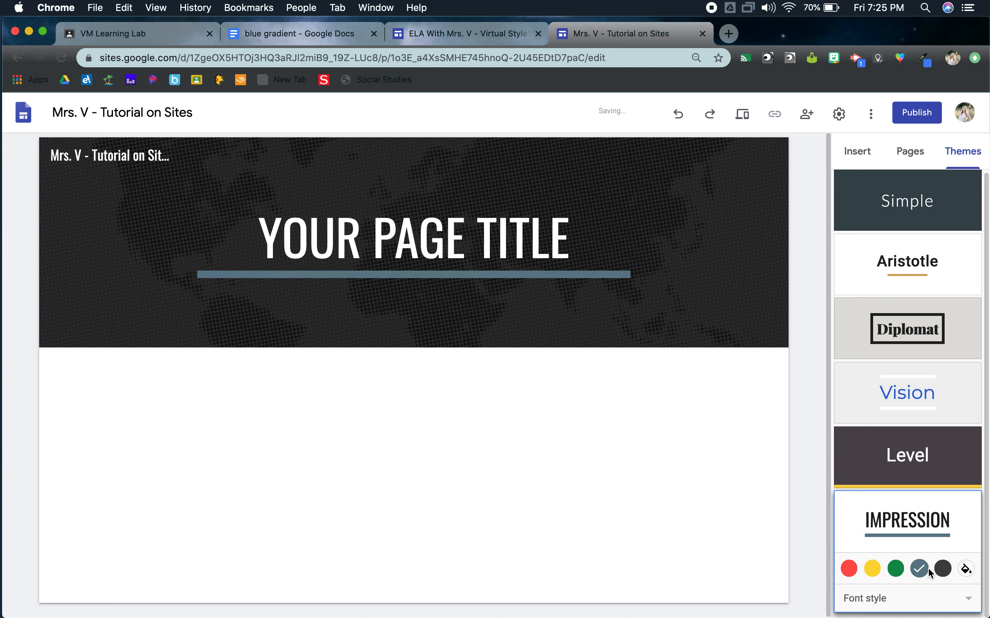
left_click(949, 571)
left_click(859, 598)
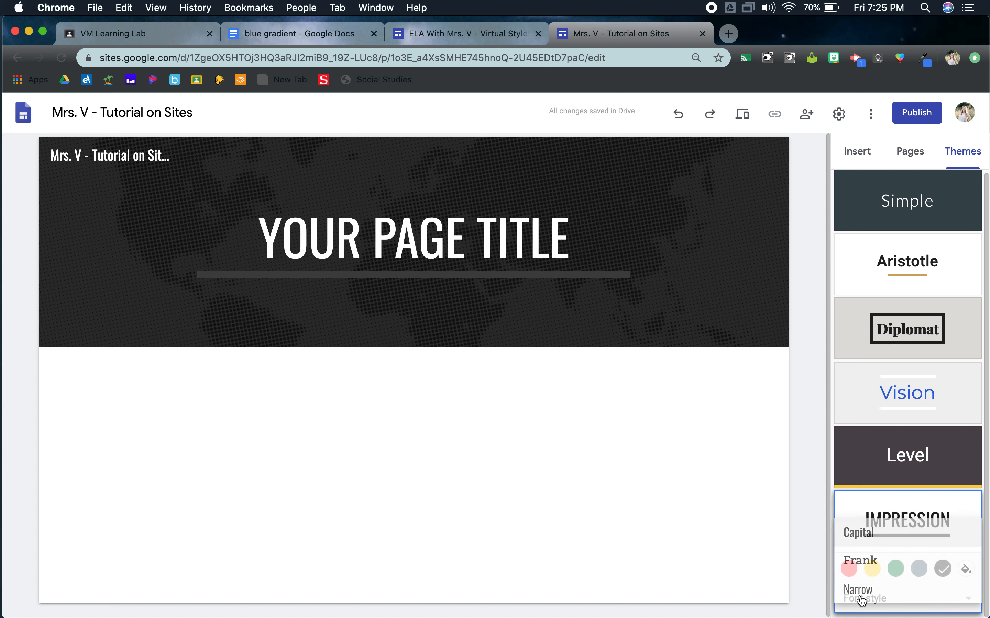
left_click(858, 504)
left_click(874, 569)
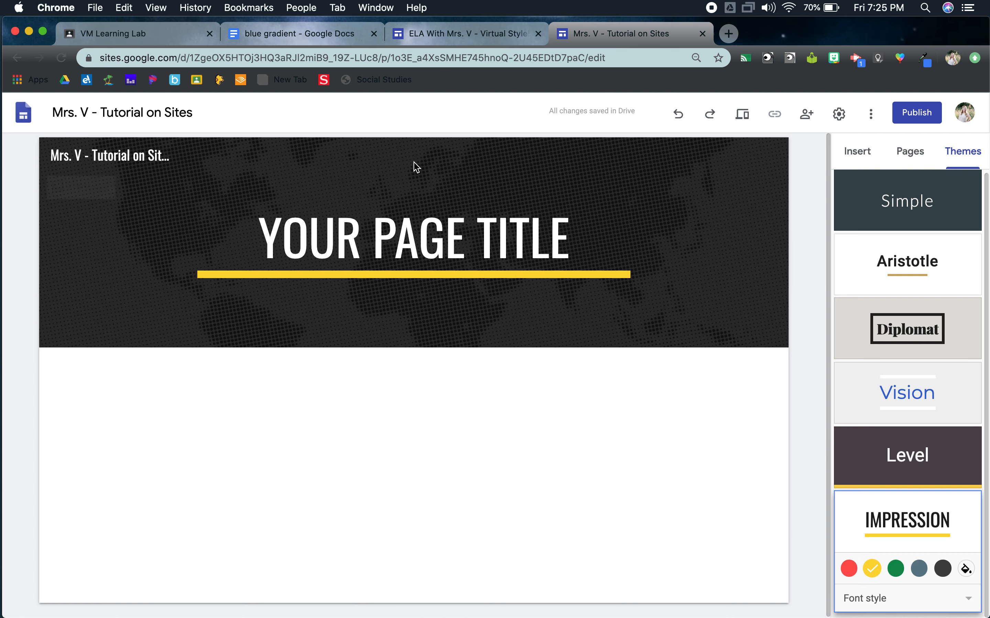
Step: Replace the header's placeholder page title with "Mrs. V - Tutorial on Sites"
left_click(454, 234)
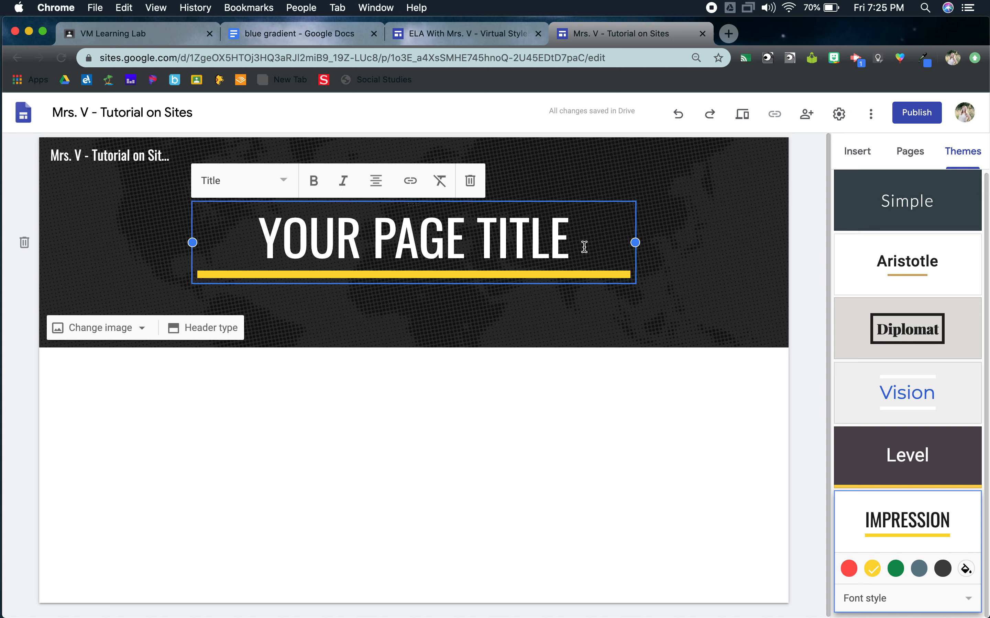
left_click_drag(580, 243, 194, 229)
type("Mrs. ")
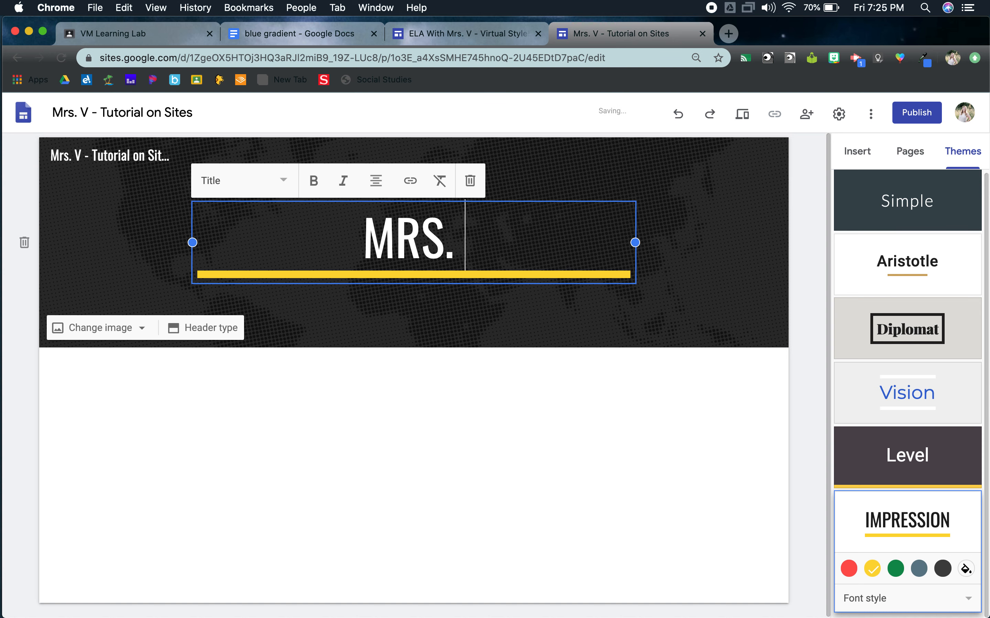
type("V - Tutorial ")
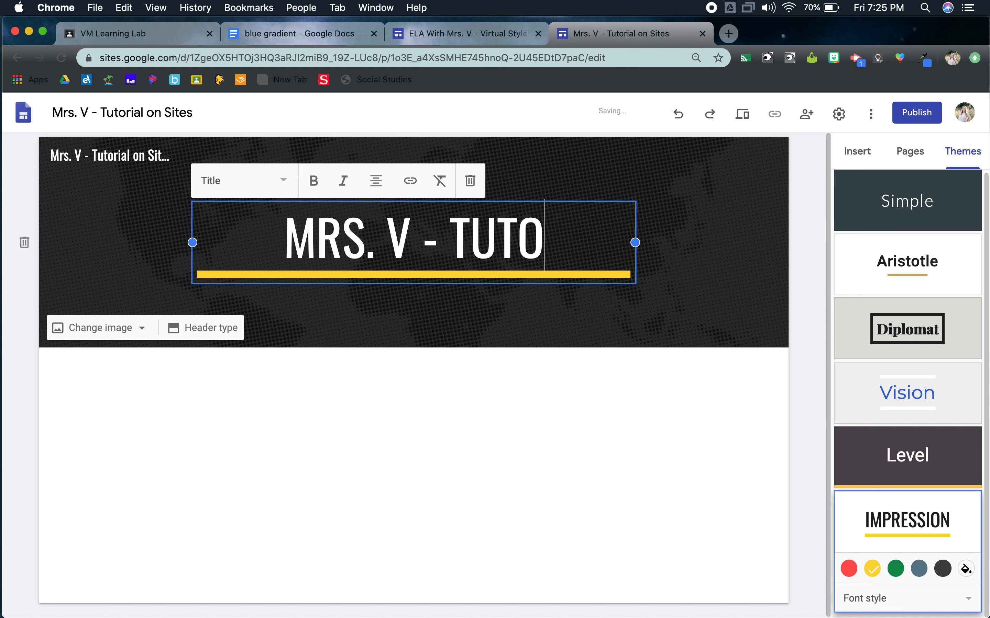
type("on Sites")
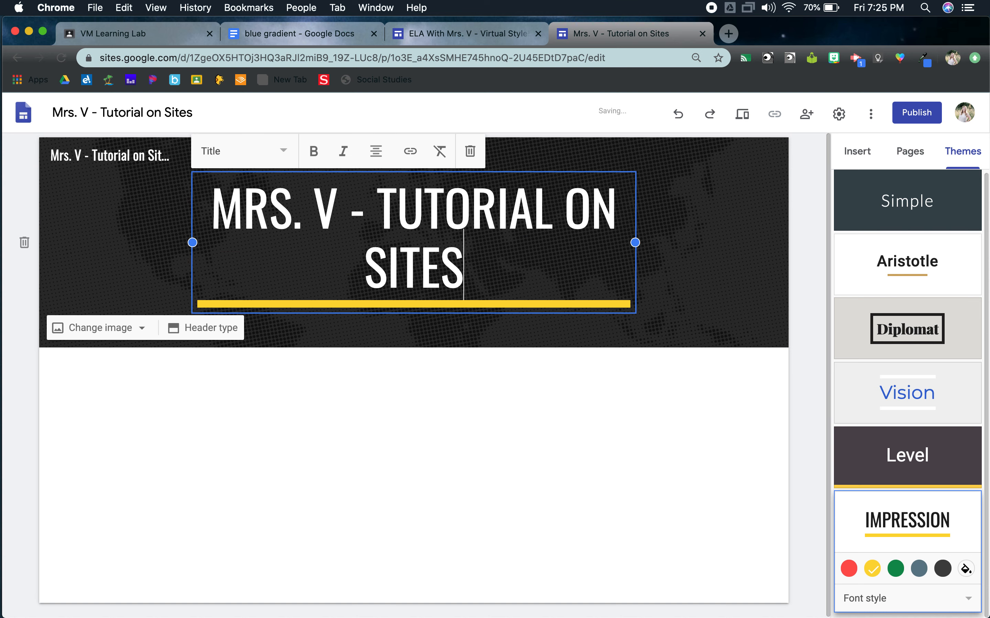
left_click(607, 466)
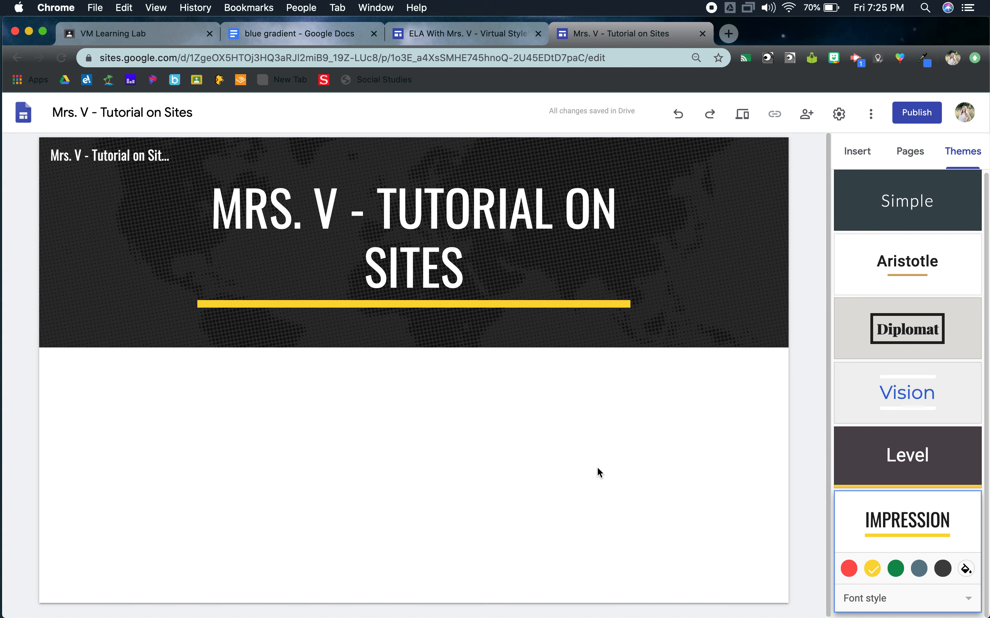
Step: Insert a text box below the header, styled as Title, with the text "WELCOME TO THE SITE!"
left_click(859, 157)
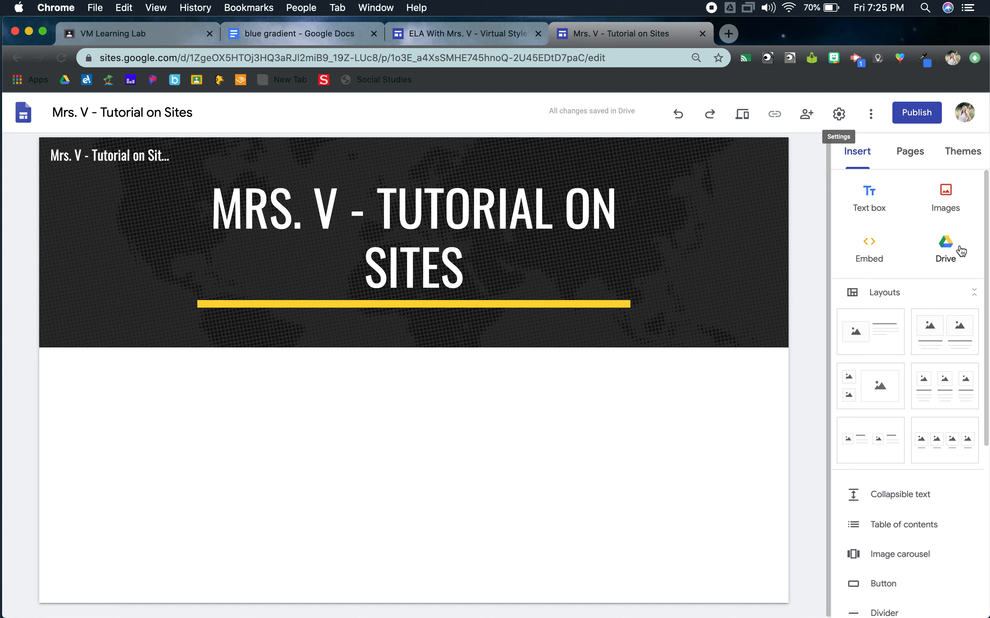
left_click(873, 200)
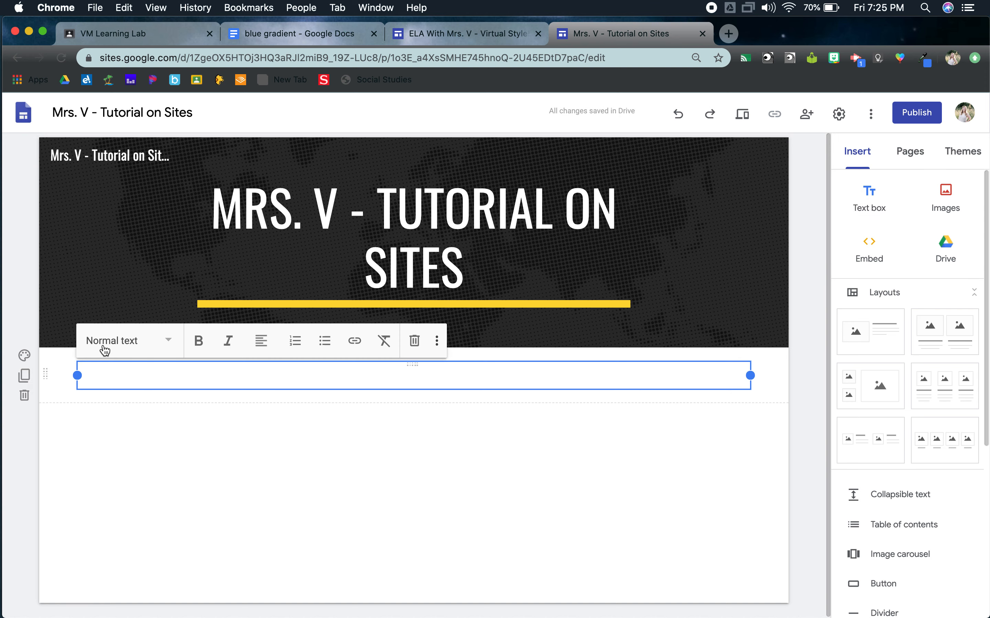
left_click(167, 344)
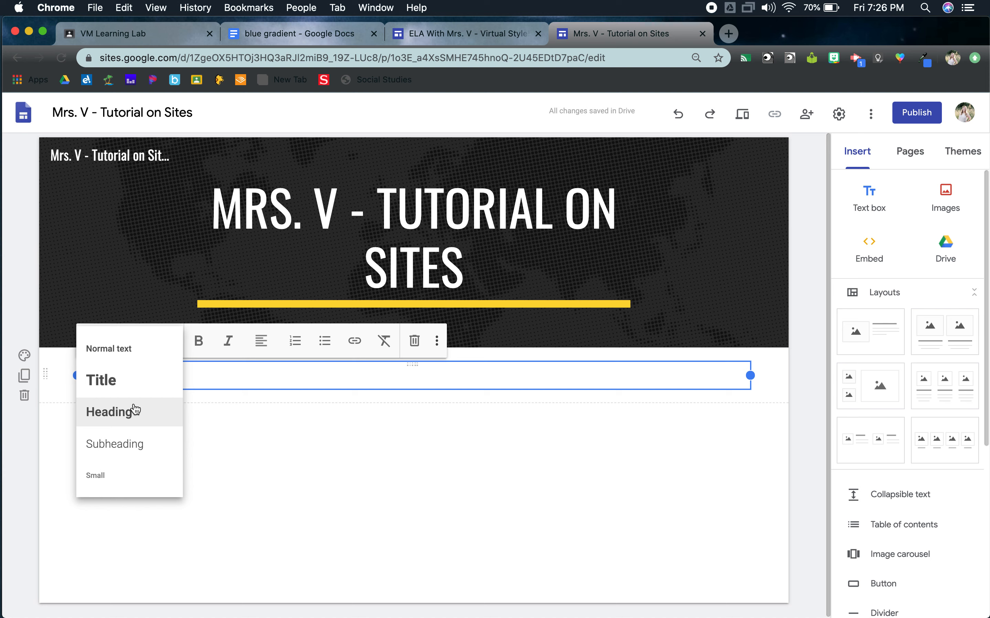
left_click(122, 380)
type("WELCOME TO T")
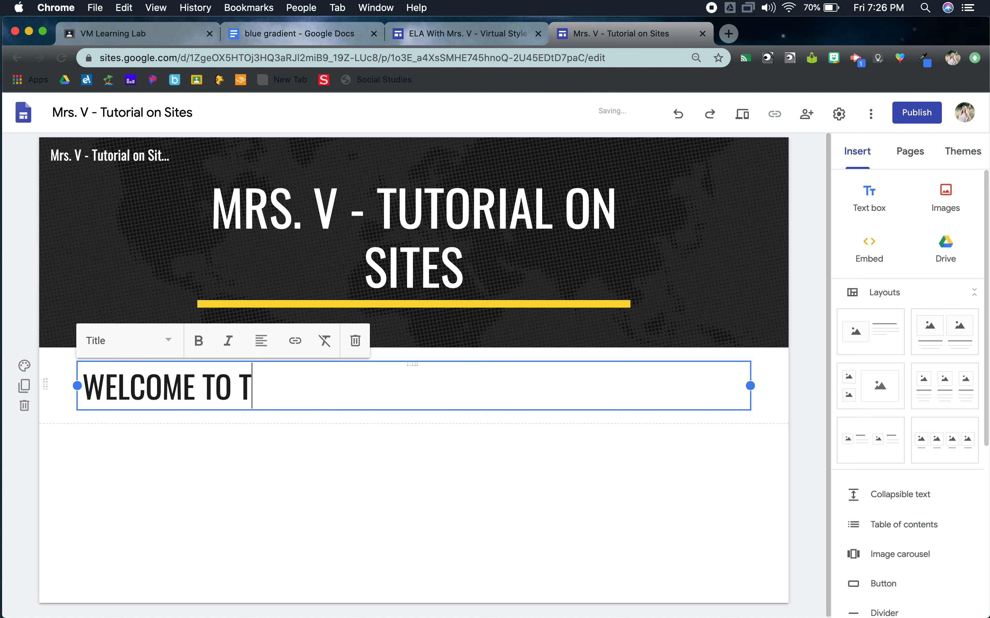
type("HE SITE!")
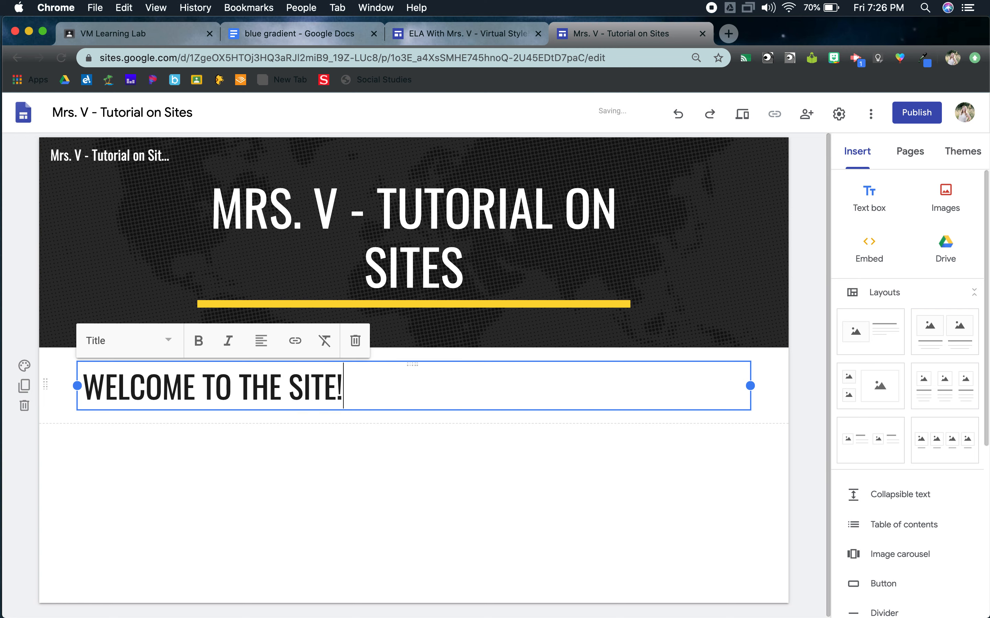
left_click(345, 569)
Step: Return to the example ELA site's home page, dismiss the message notification and review its headings and introductory text
left_click(493, 35)
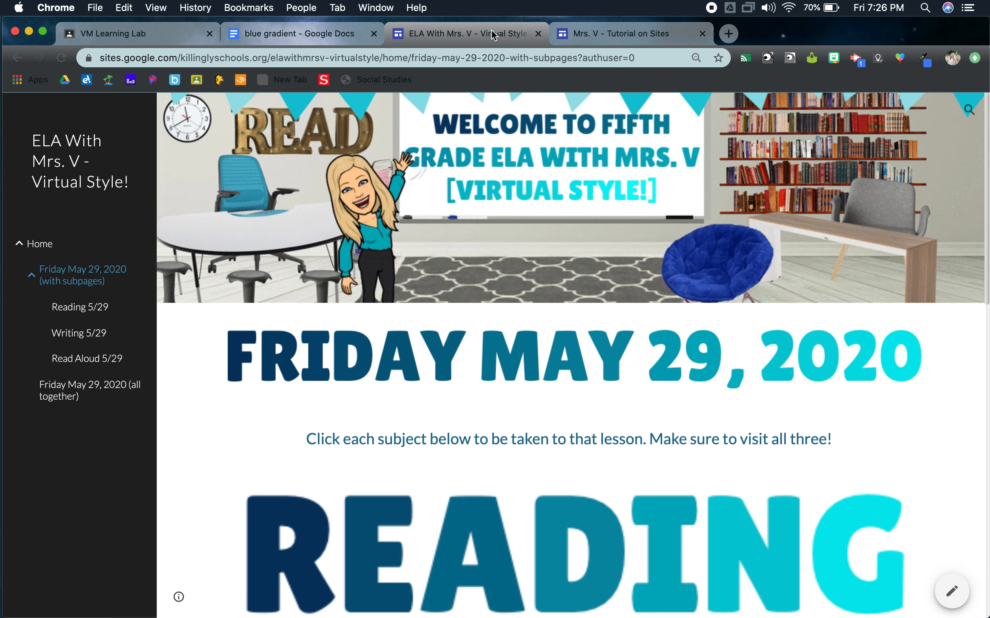
left_click(40, 244)
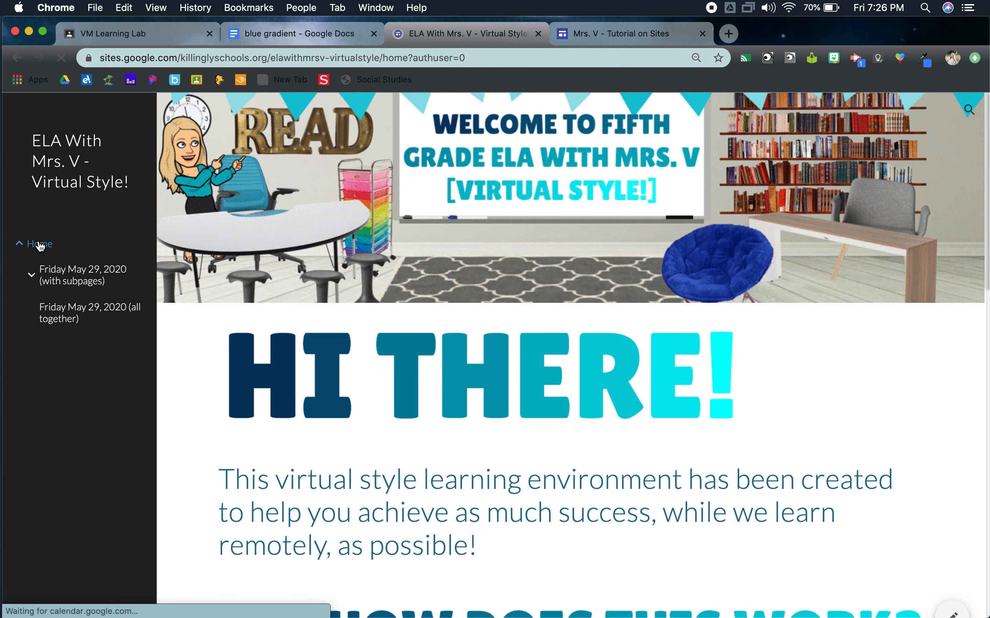
scroll(245, 392, "down", 3)
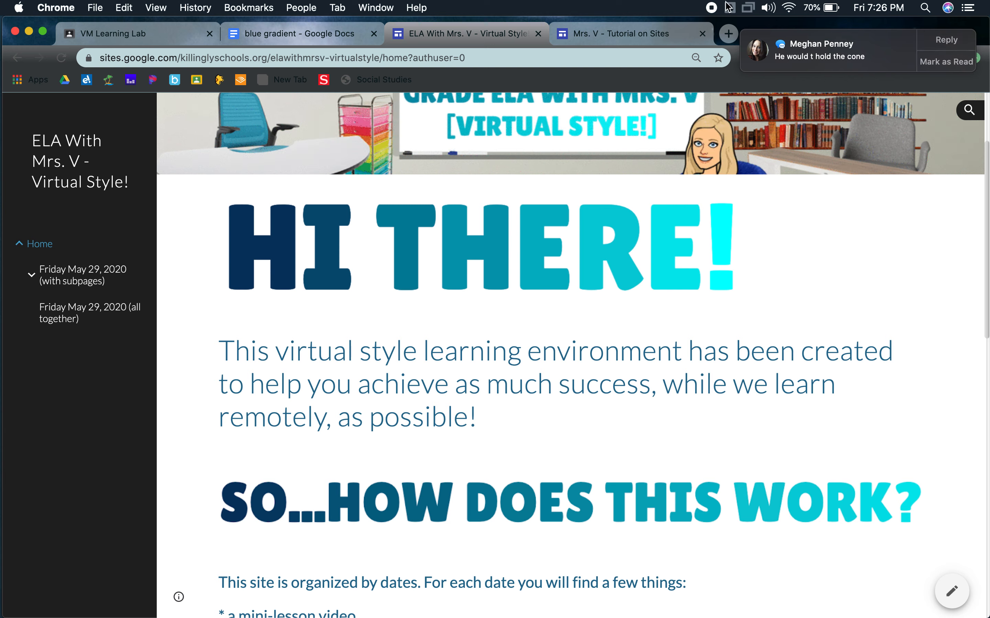
left_click(941, 60)
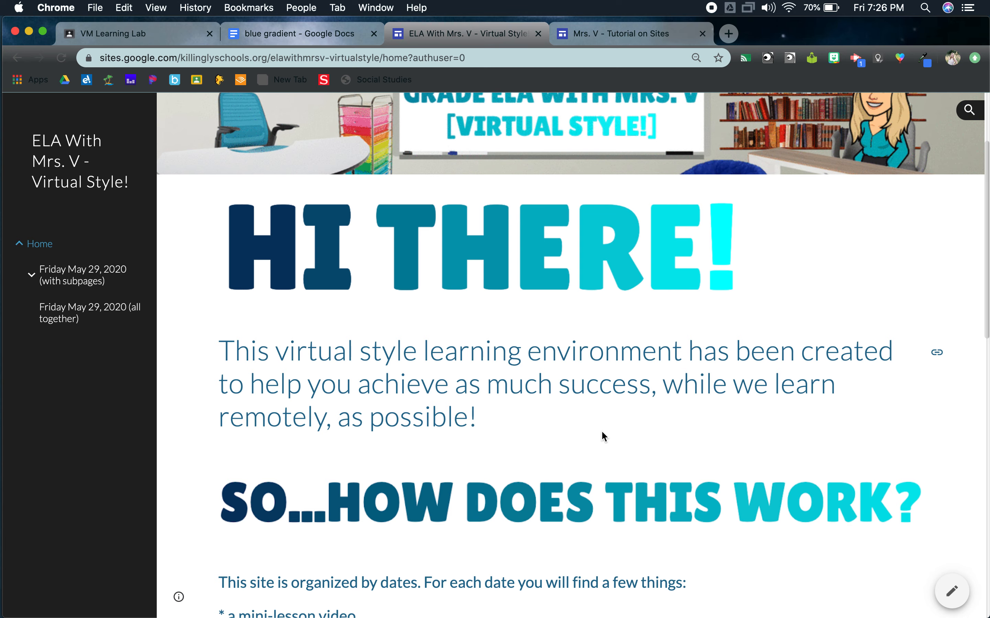
scroll(596, 423, "down", 6)
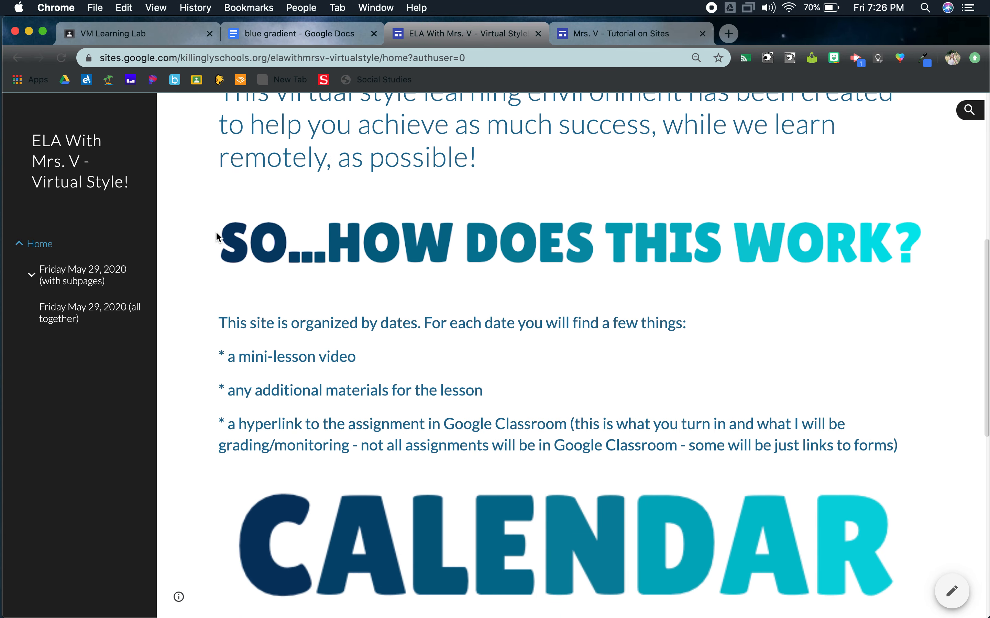
Step: Review the example site's home page sections and compare its gradient headings with the new site's plain welcome heading
scroll(496, 314, "down", 6)
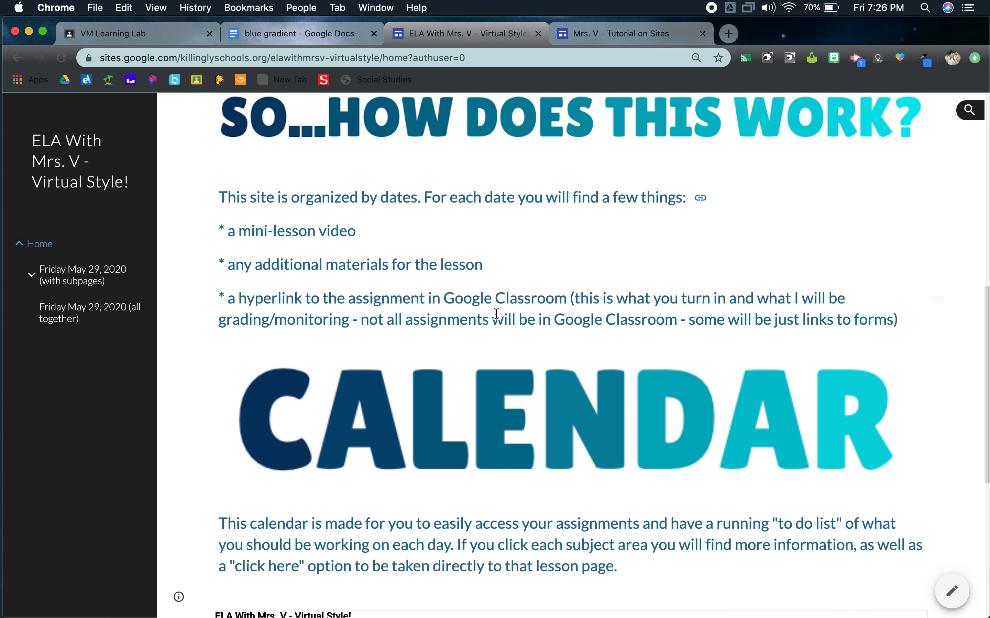
scroll(495, 313, "up", 15)
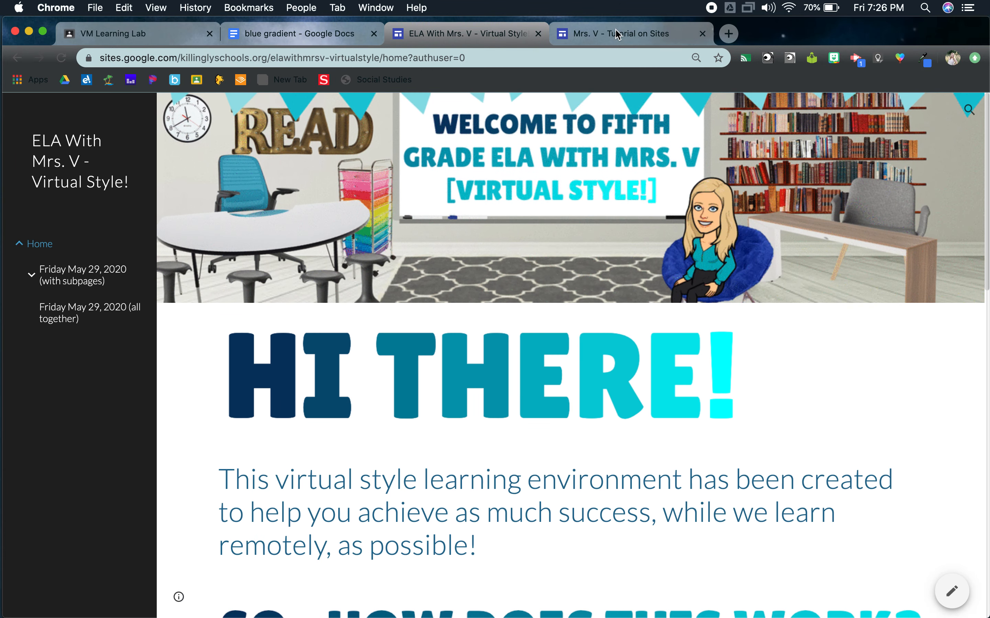
left_click(615, 30)
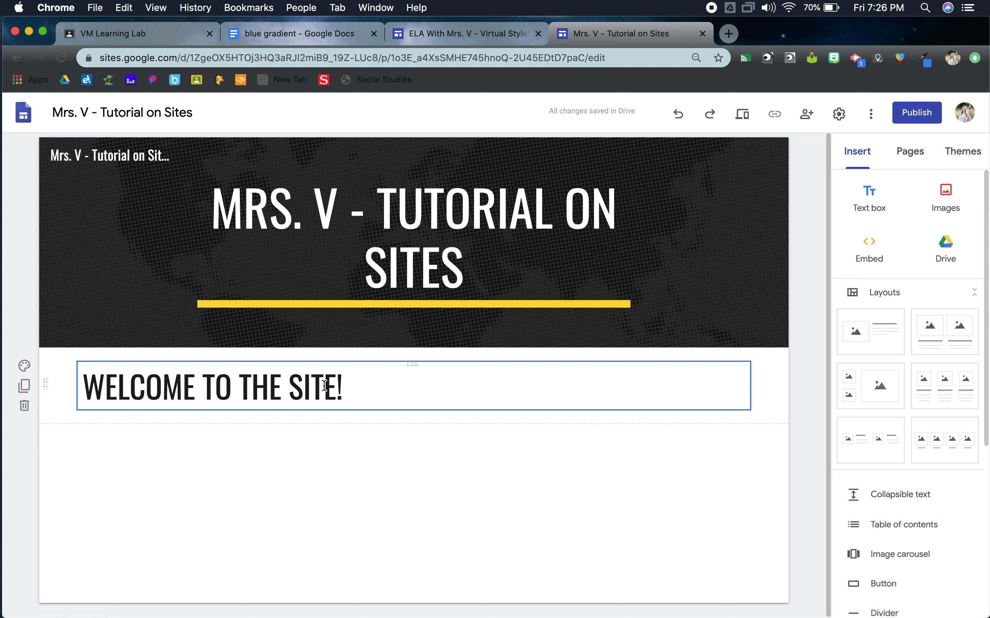
left_click(353, 478)
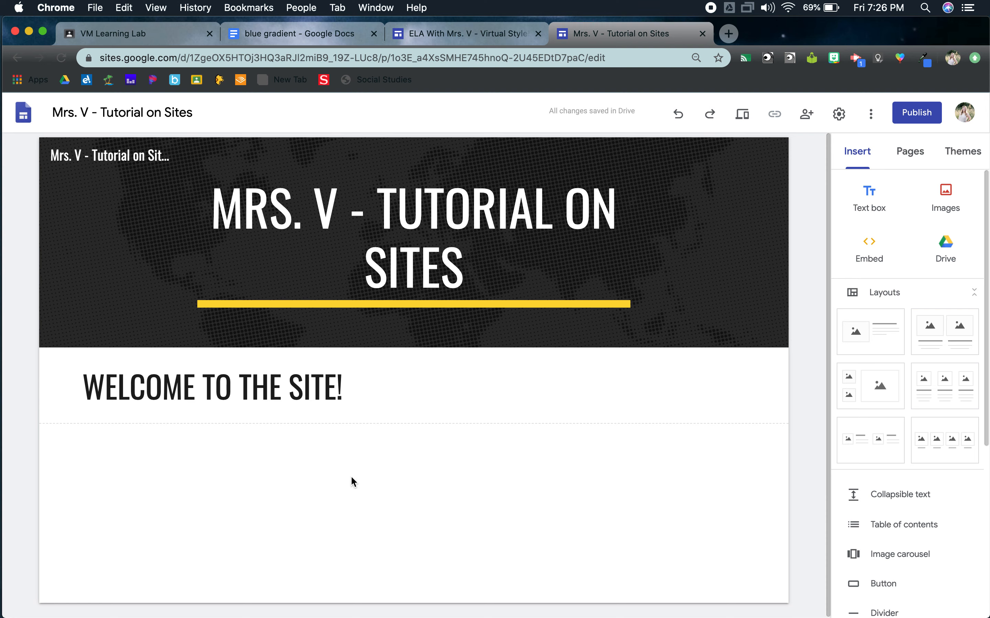
left_click(469, 35)
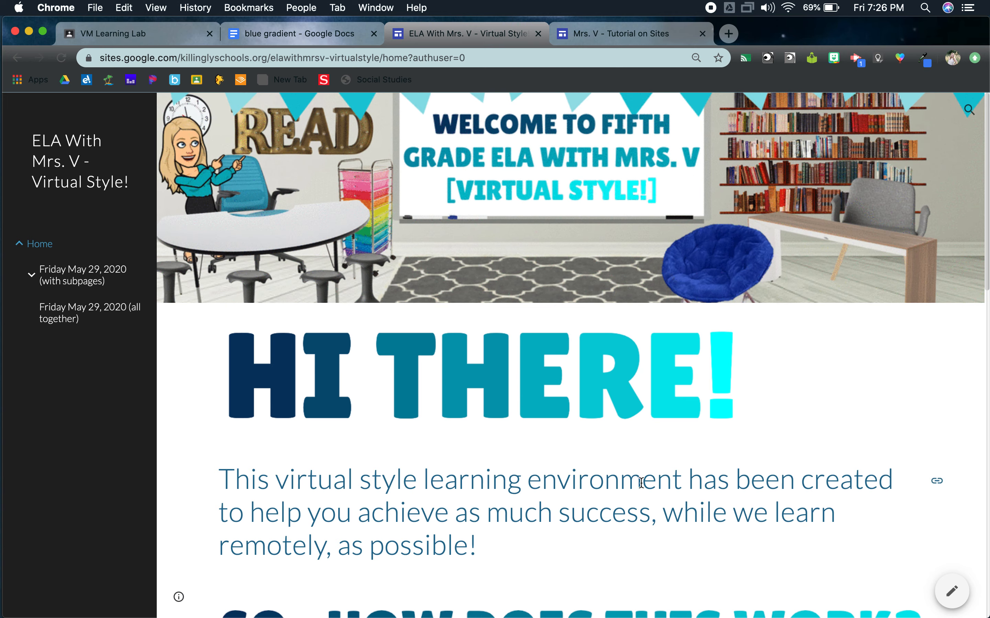
Step: Switch to the "blue gradient" Google Docs document, add blank lines above "SITES TUTORIAL" and enter the heading "HI THERE!" there
left_click(271, 36)
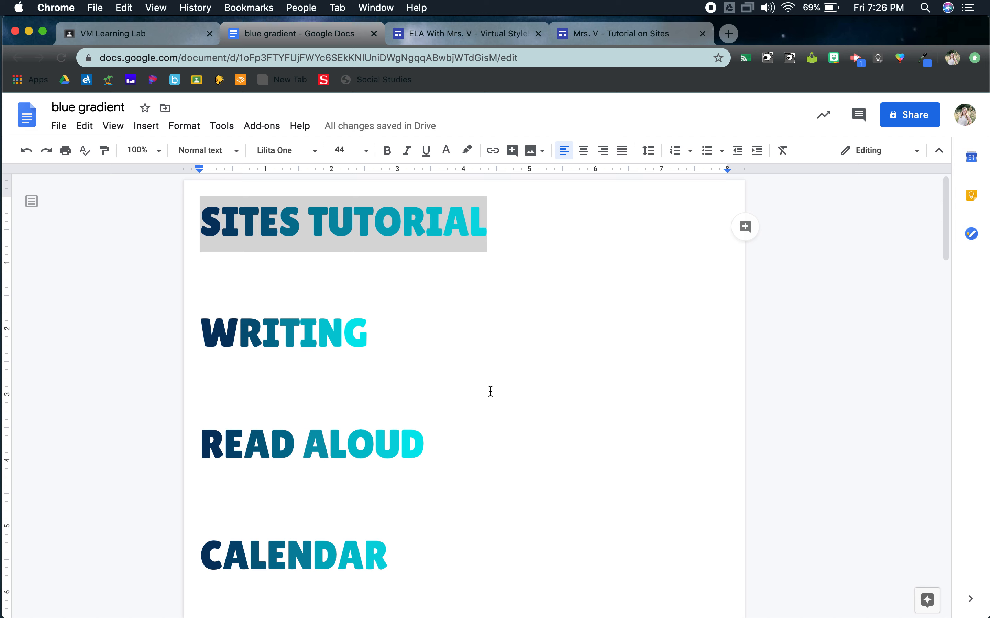
key("Left")
key("Return")
key("Return")
key("Return")
key("Return")
key("Return")
key("Return")
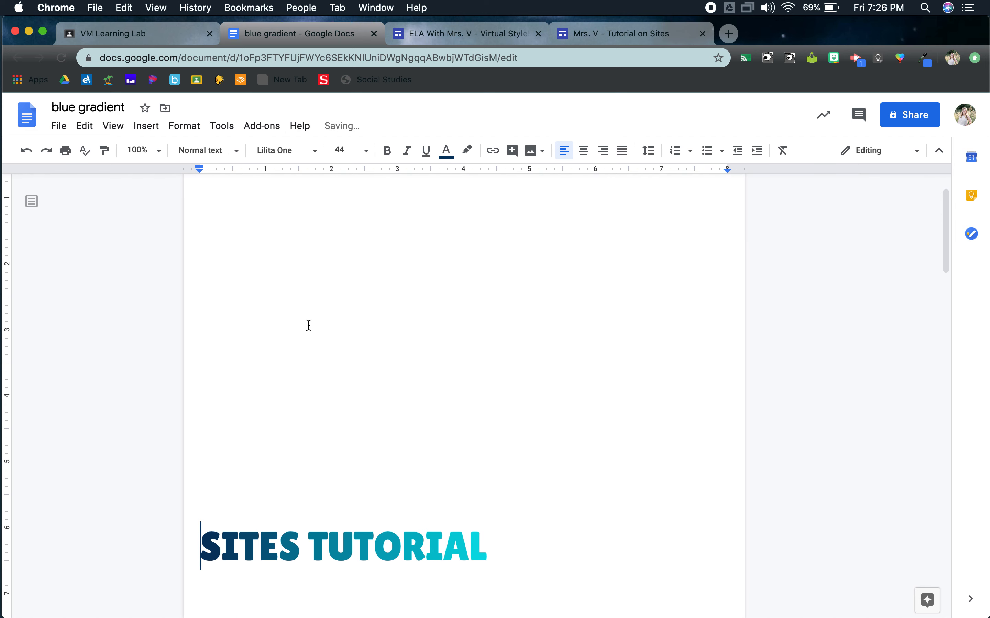
key("Return")
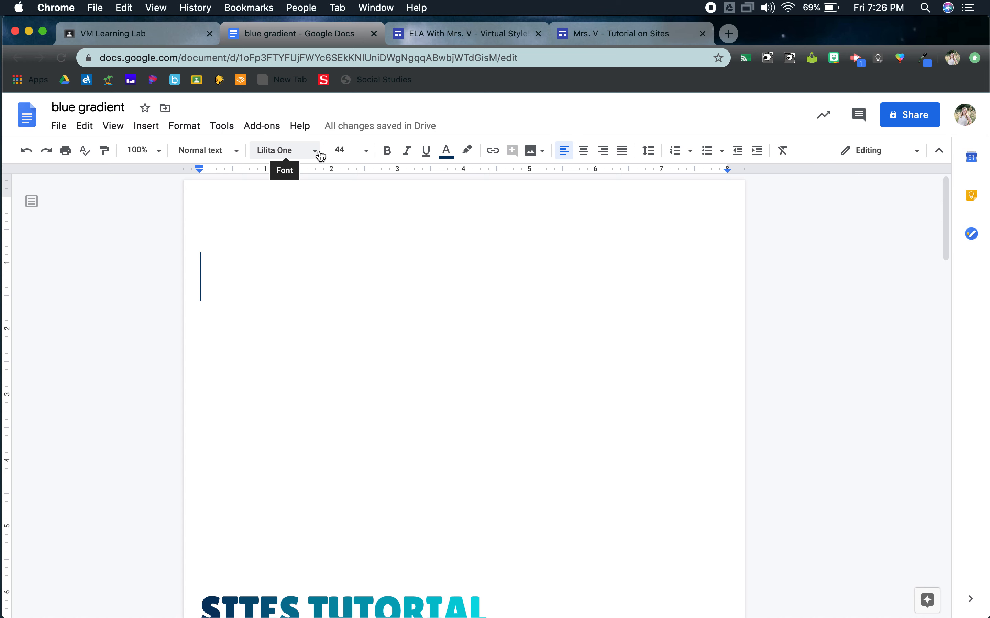
left_click(321, 156)
left_click(321, 156)
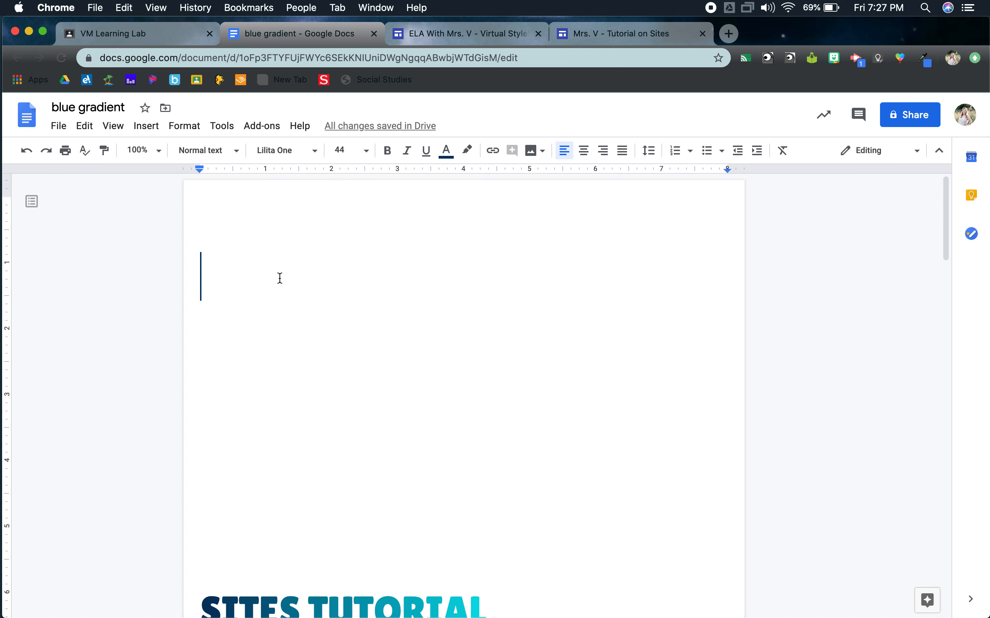
type("HI THERE!")
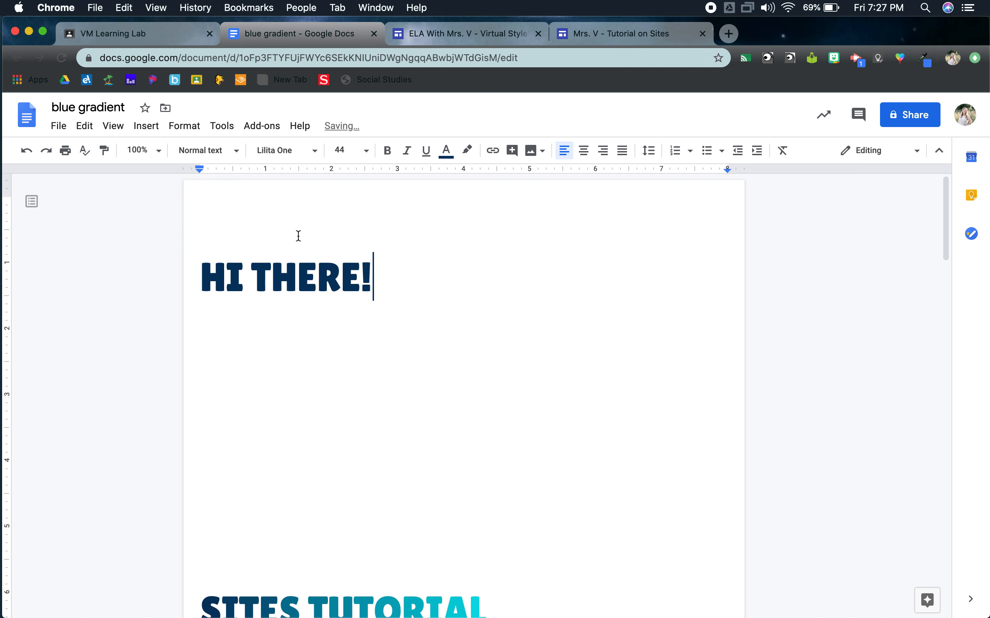
Step: Check the example site's heading again, and look up the "Fun Text" add-on for Docs in the G Suite Marketplace
left_click(482, 29)
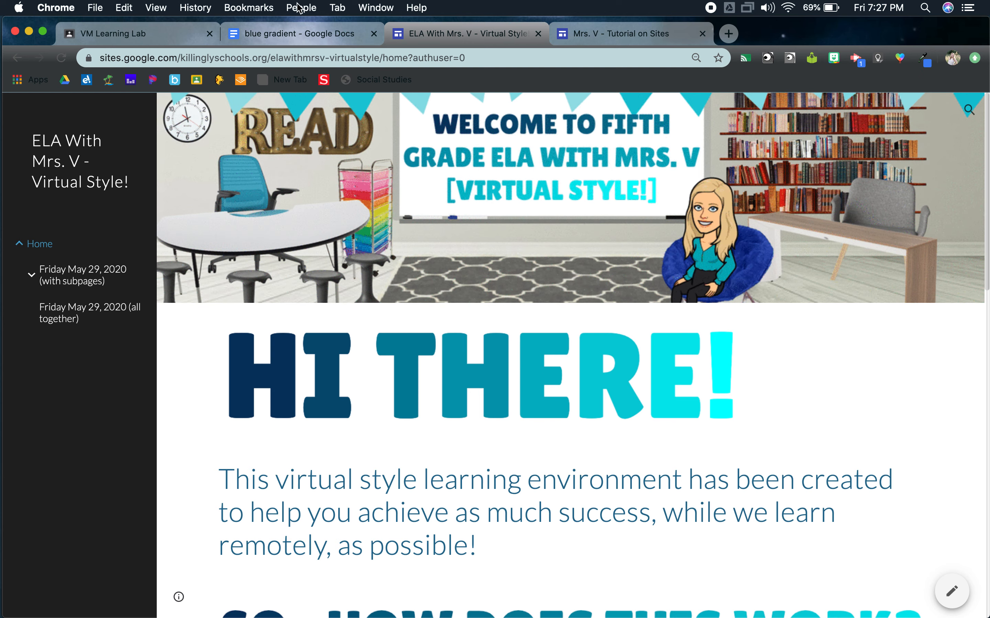
left_click(286, 32)
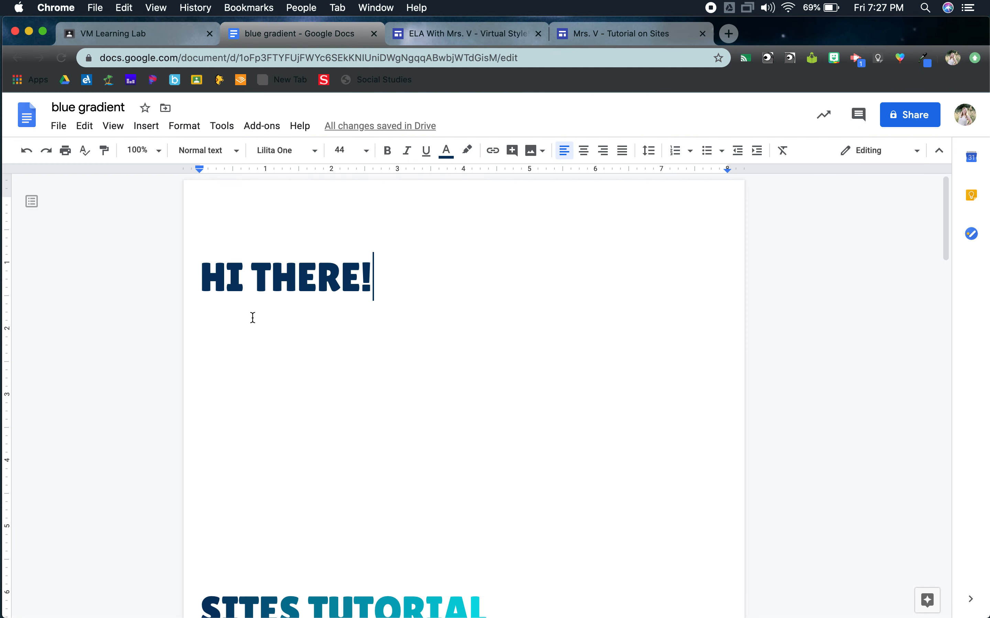
left_click(267, 126)
mouse_move(288, 196)
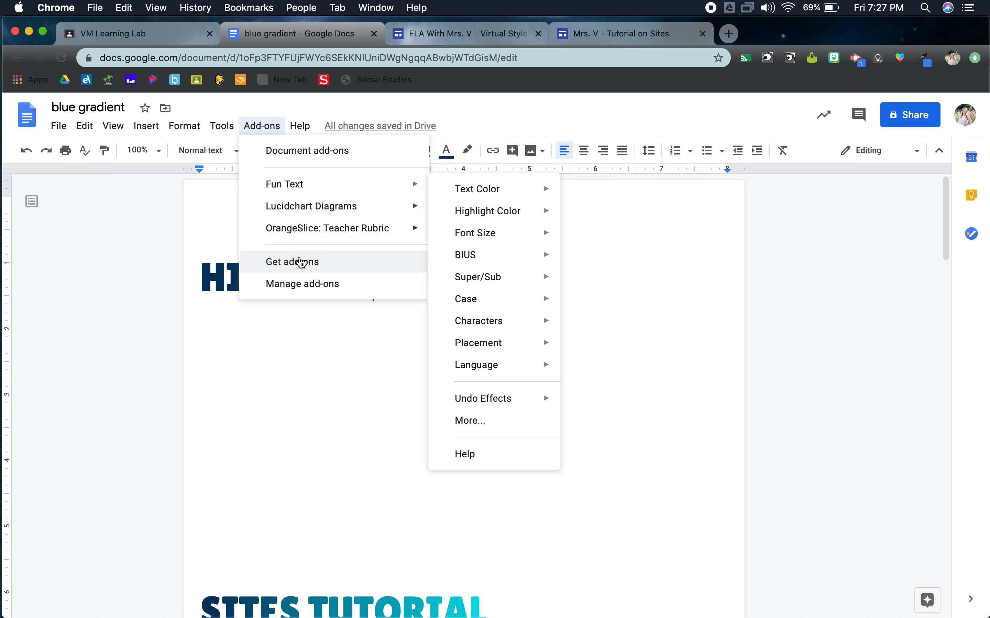
left_click(305, 267)
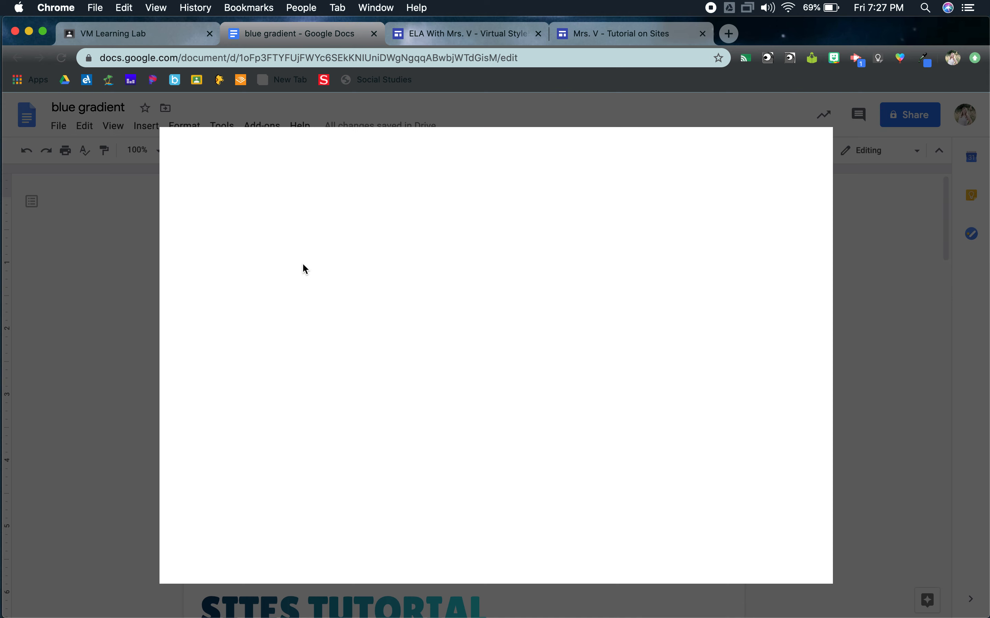
left_click(544, 151)
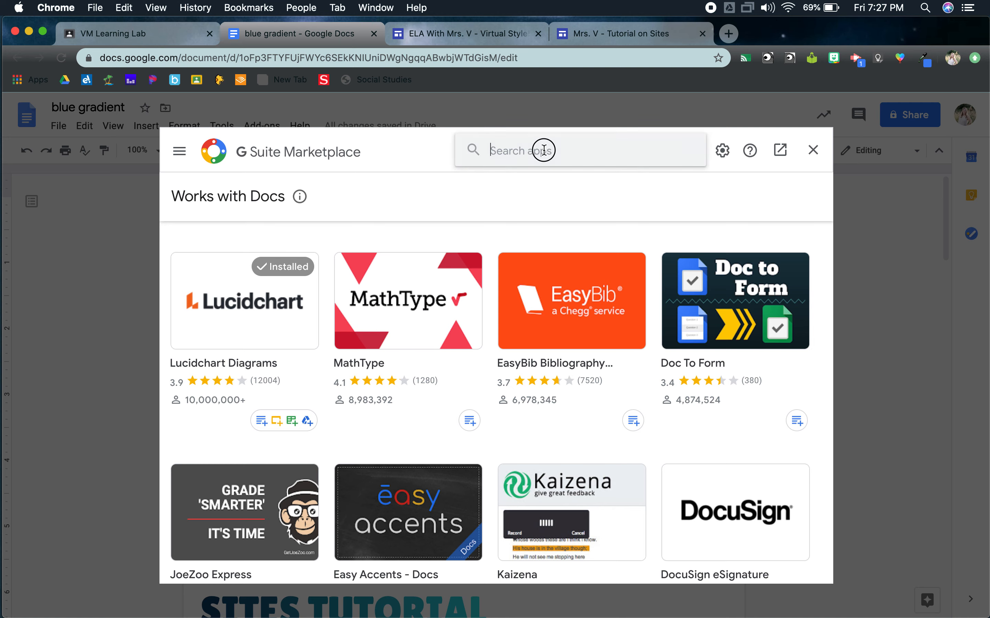
type("FUN TEXT")
left_click(535, 167)
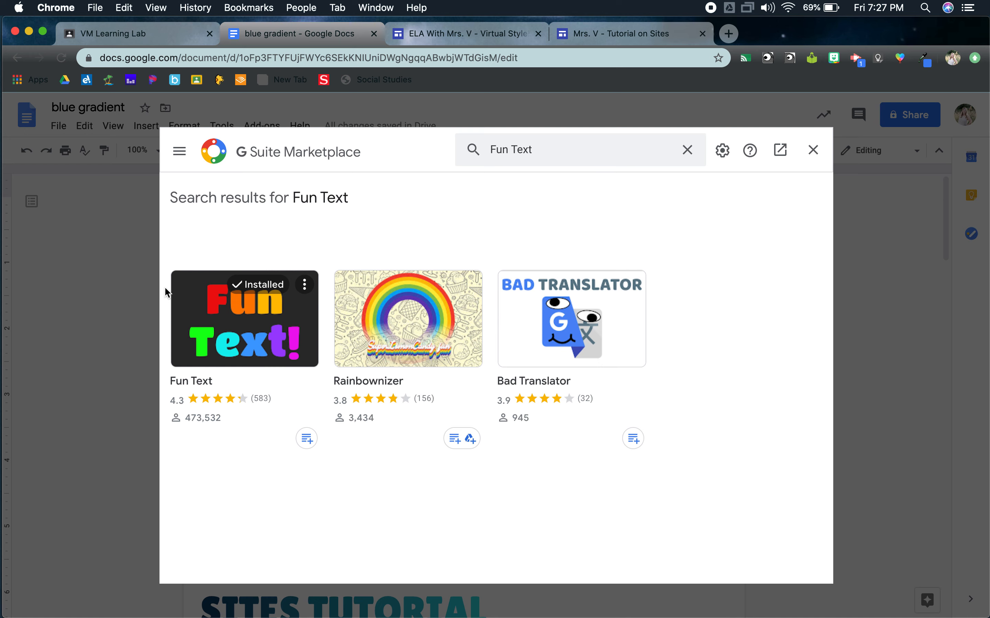
left_click(813, 150)
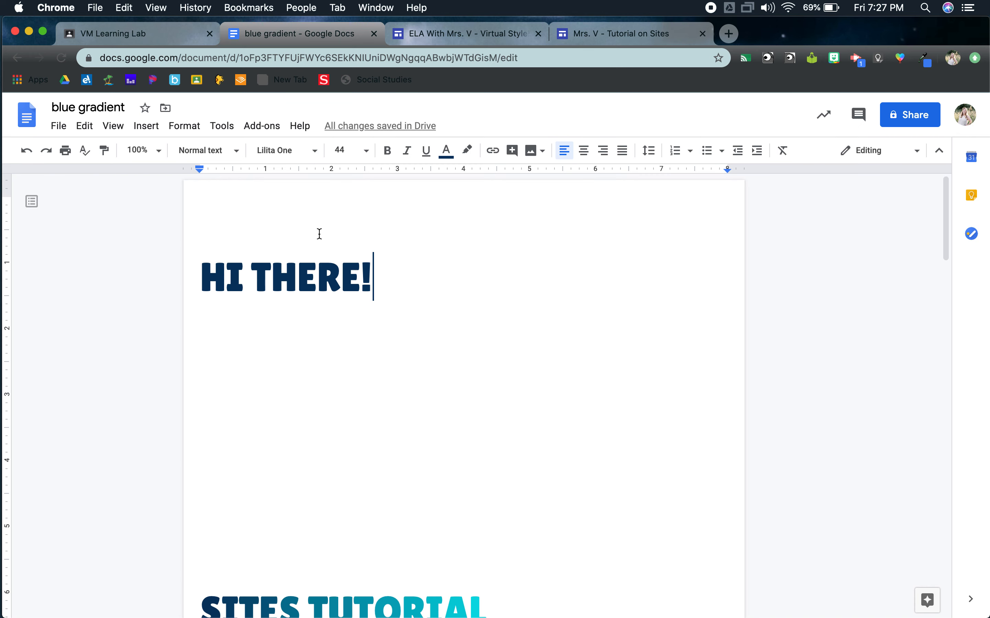
Step: Color only the exclamation mark of "HI THERE!" with a bright turquoise custom text color
key("shift+Left")
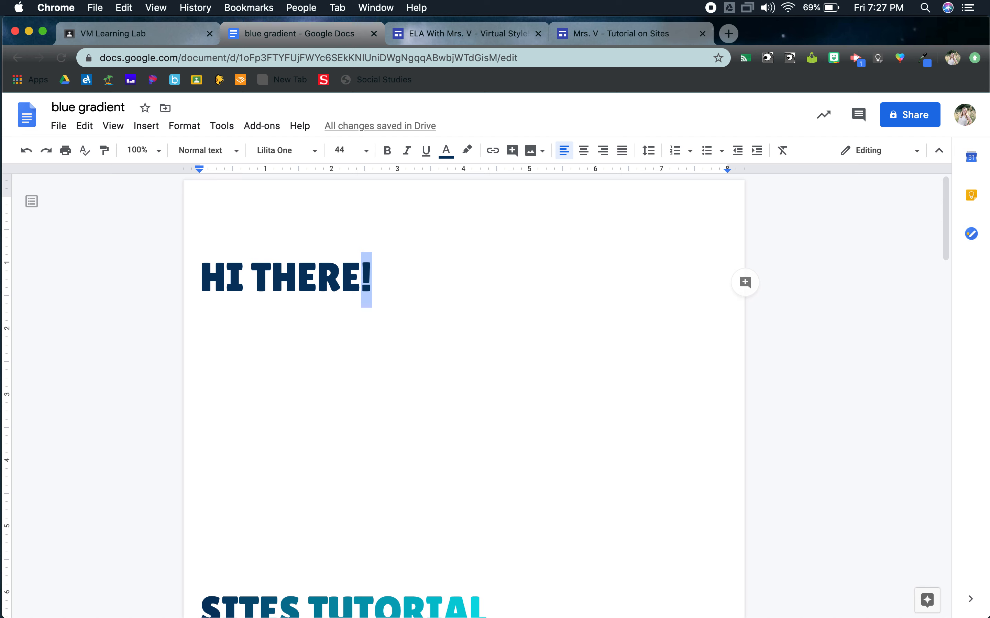
left_click(445, 152)
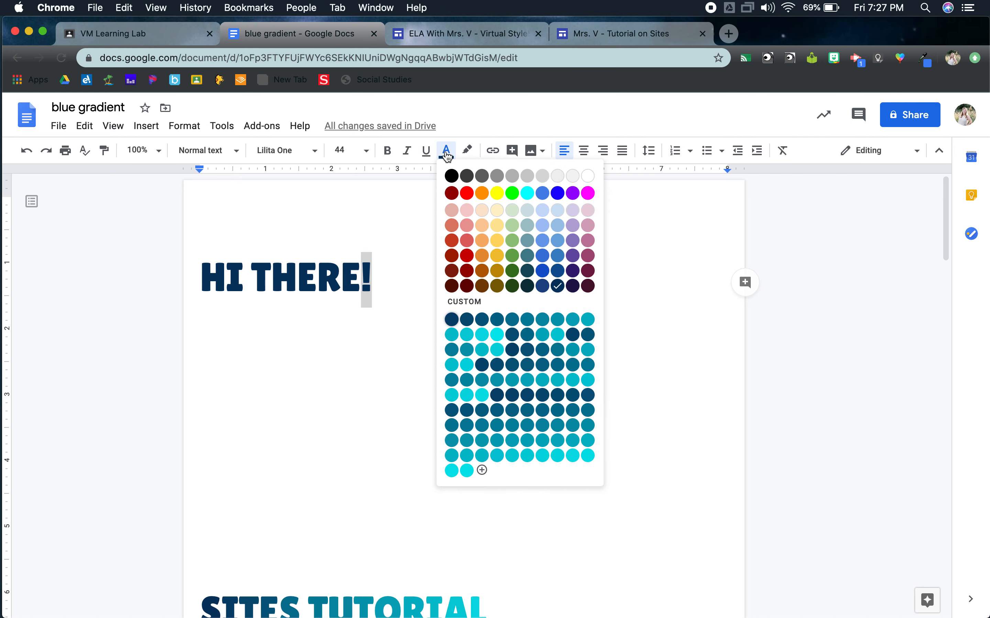
left_click(497, 335)
left_click(310, 276)
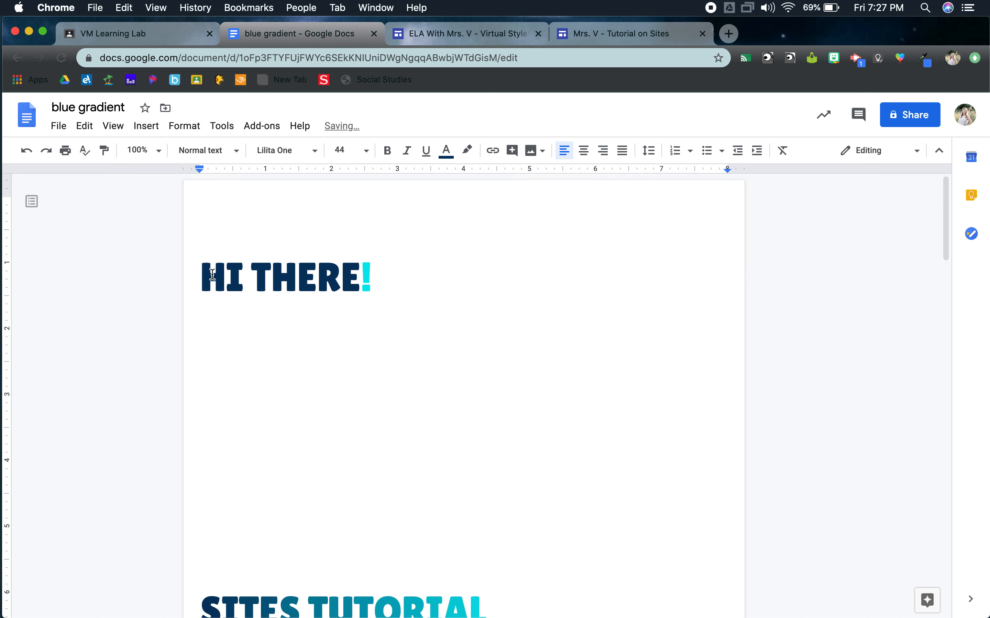
Step: Apply Fun Text's Transitioning color text effect to the whole "HI THERE!" heading
left_click_drag(207, 274, 371, 274)
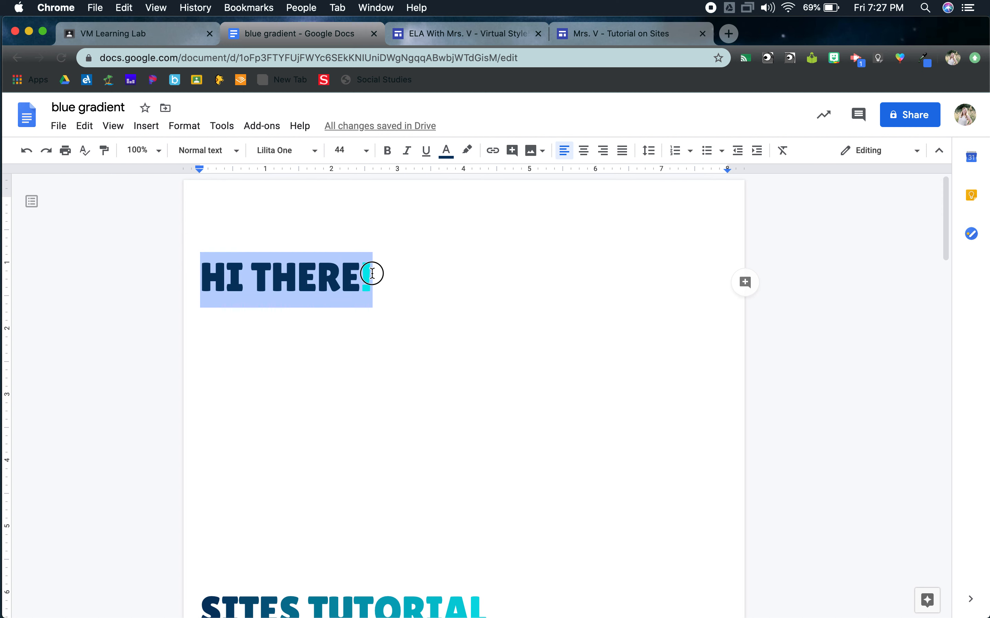
left_click(281, 135)
mouse_move(301, 186)
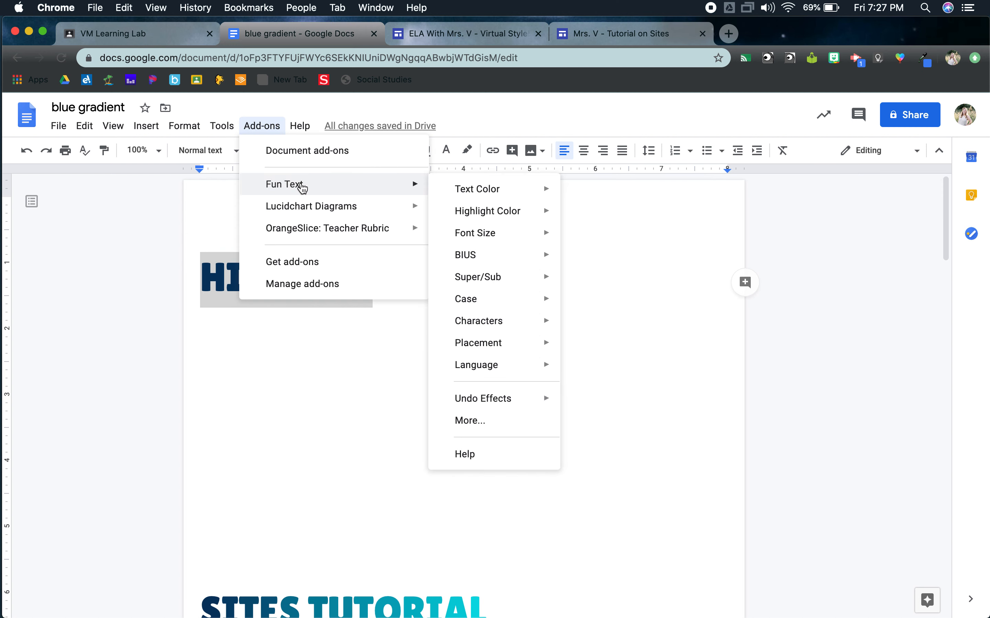
mouse_move(462, 189)
left_click(638, 402)
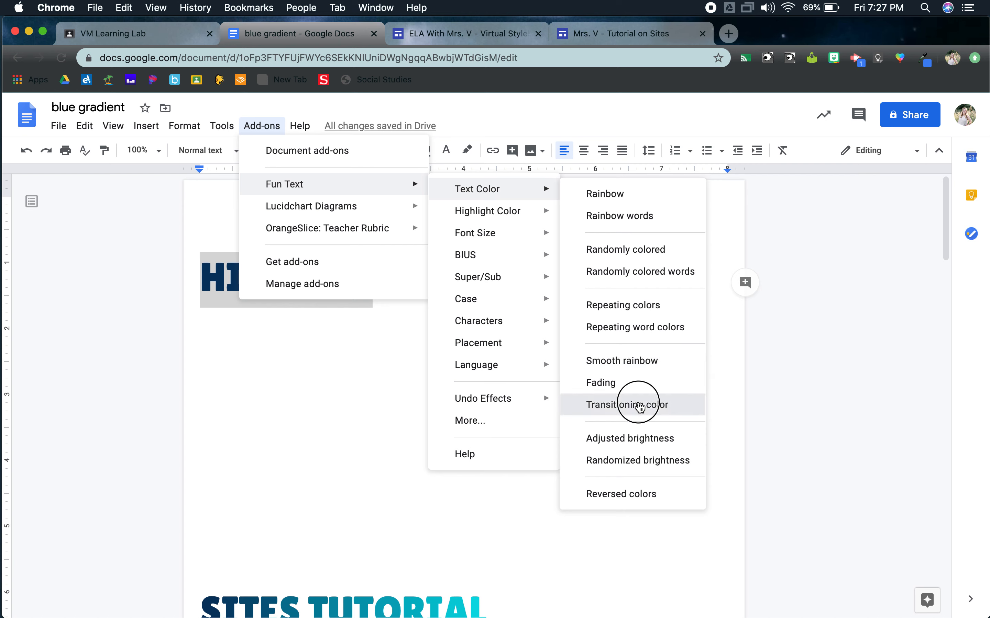
left_click(515, 336)
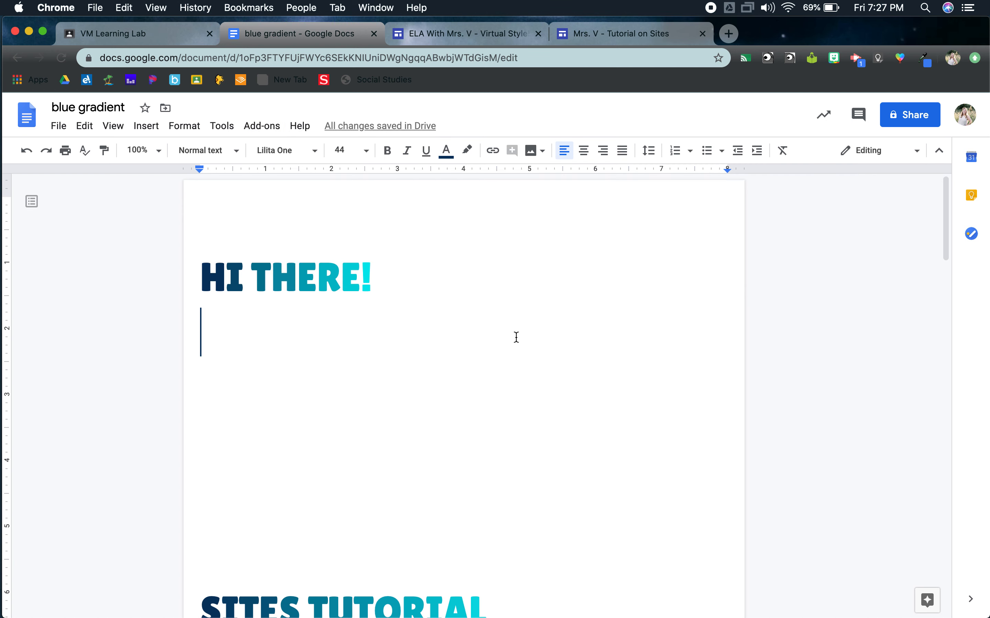
Step: Add a blank line below the heading and capture a screenshot of just the "HI THERE!" text
key("Return")
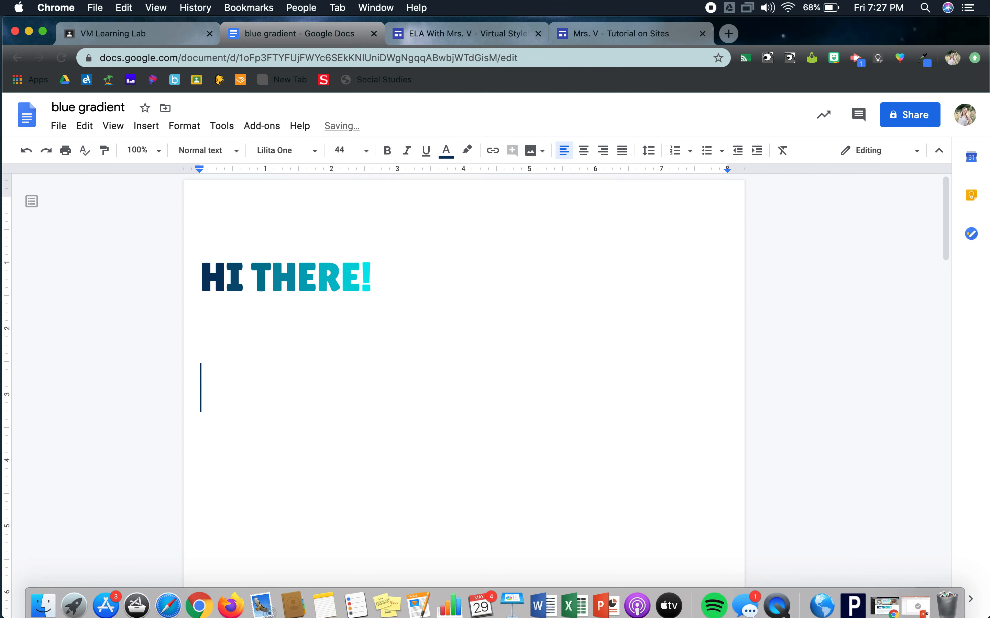
key("super+shift+4")
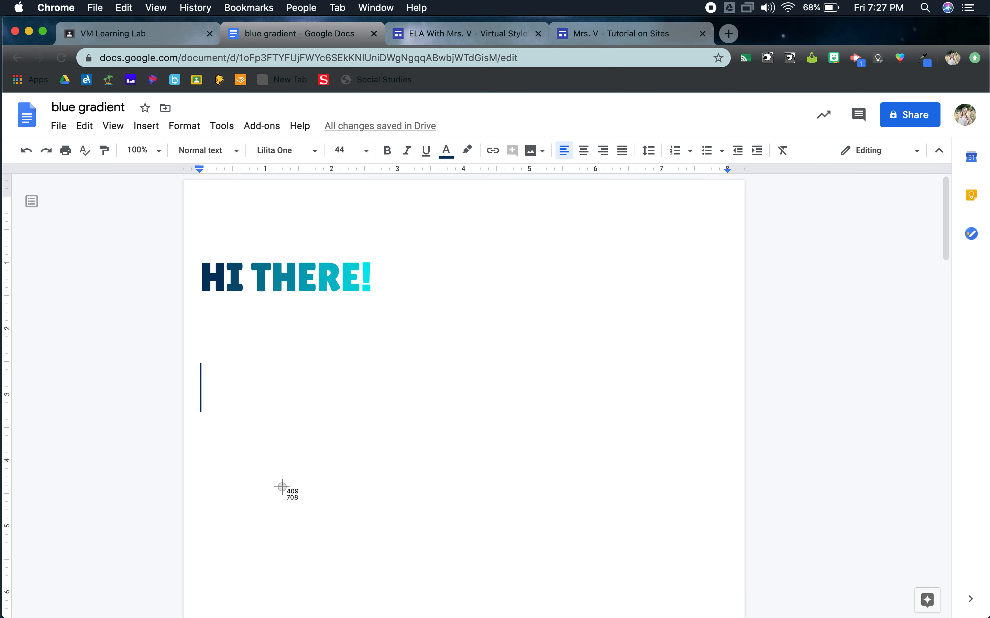
left_click_drag(194, 253, 372, 293)
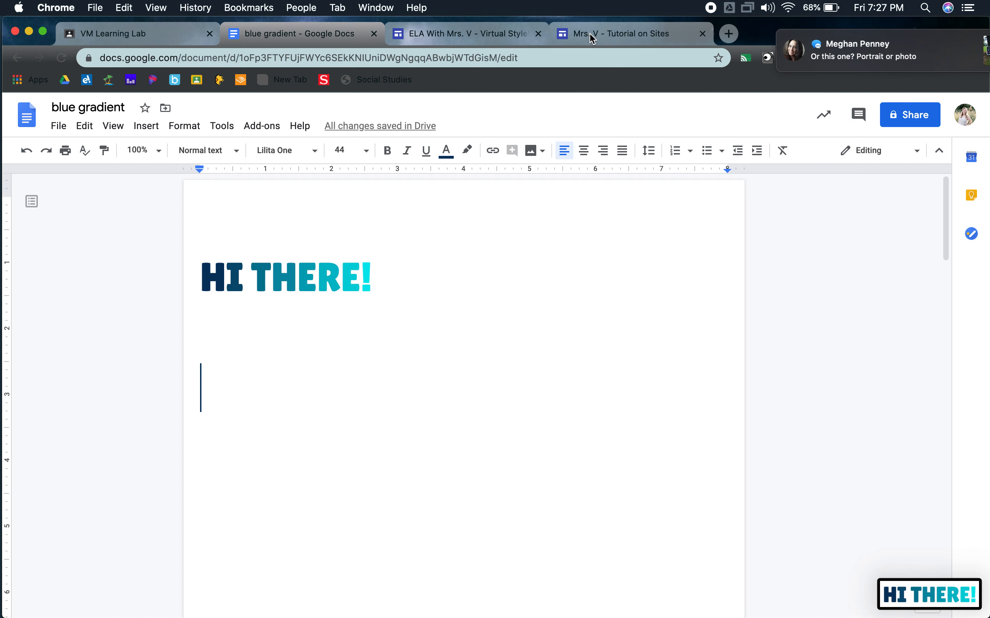
Step: Return to the tutorial site, dismiss the message notification and place the "HI THERE!" screenshot from the desktop below the welcome text
left_click(592, 37)
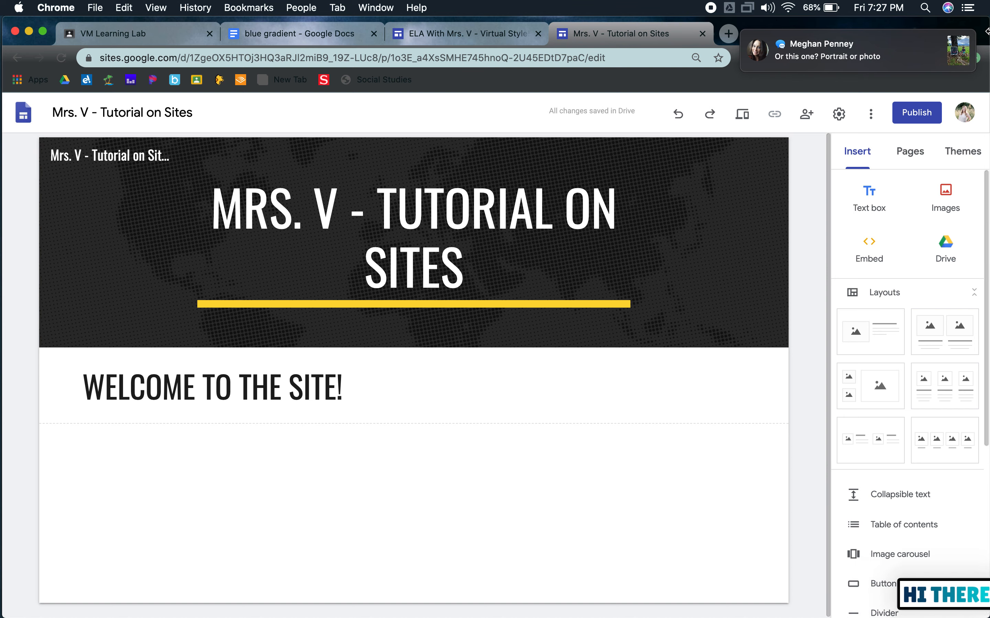
left_click_drag(964, 32, 907, 109)
left_click(546, 46)
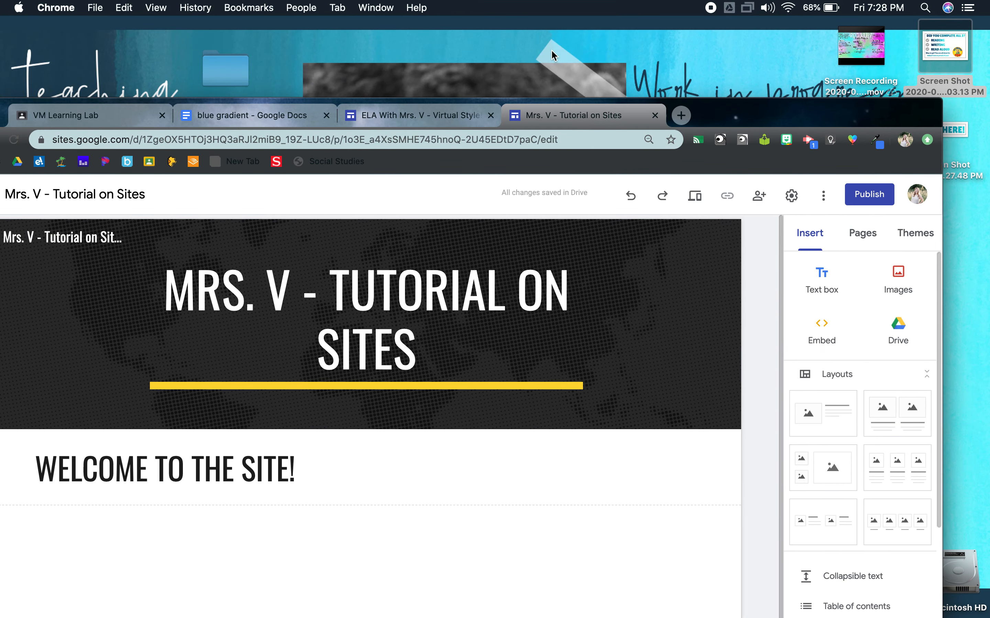
left_click_drag(834, 127, 632, 46)
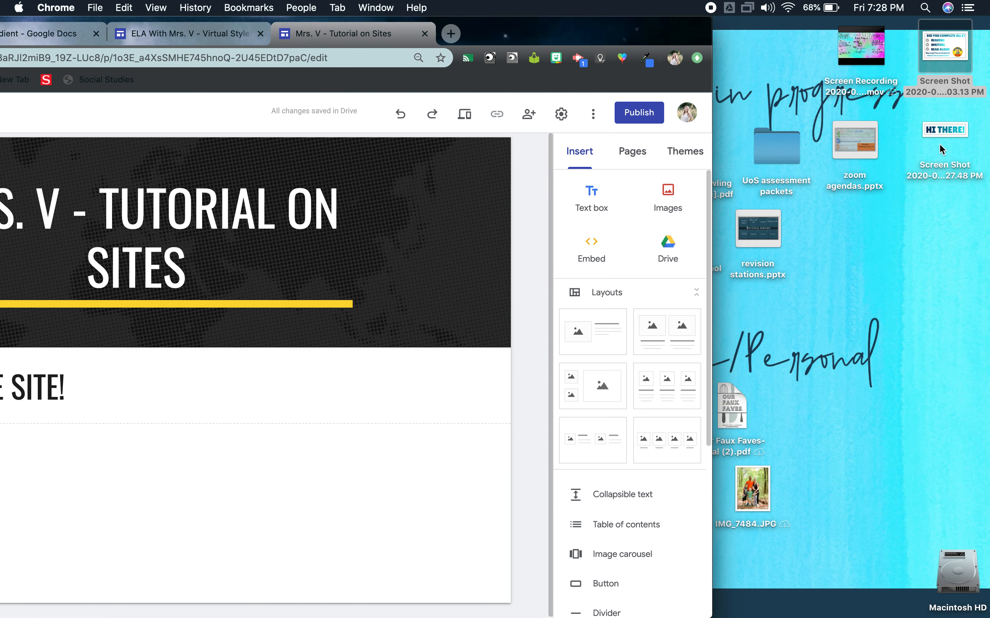
left_click_drag(946, 134, 150, 471)
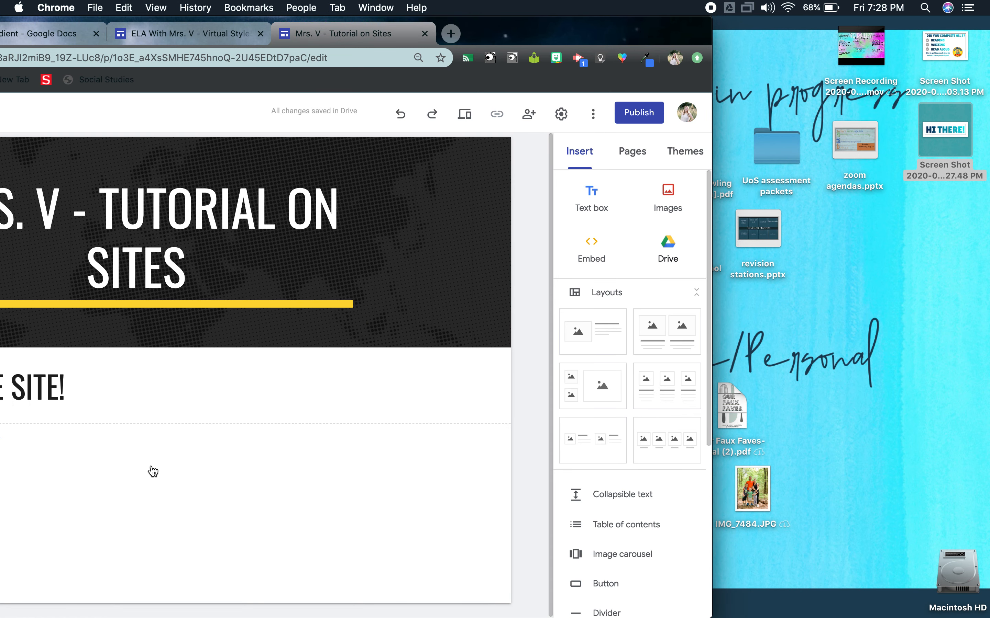
left_click_drag(574, 41, 929, 40)
Step: Delete the "WELCOME TO THE SITE!" section from the page
left_click(346, 367)
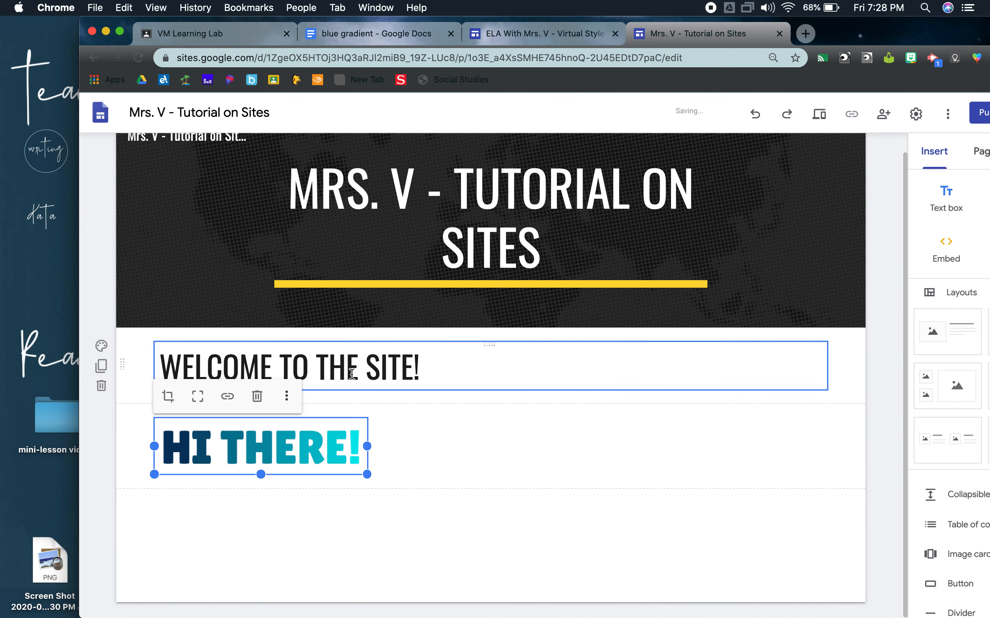
left_click(101, 386)
left_click(347, 394)
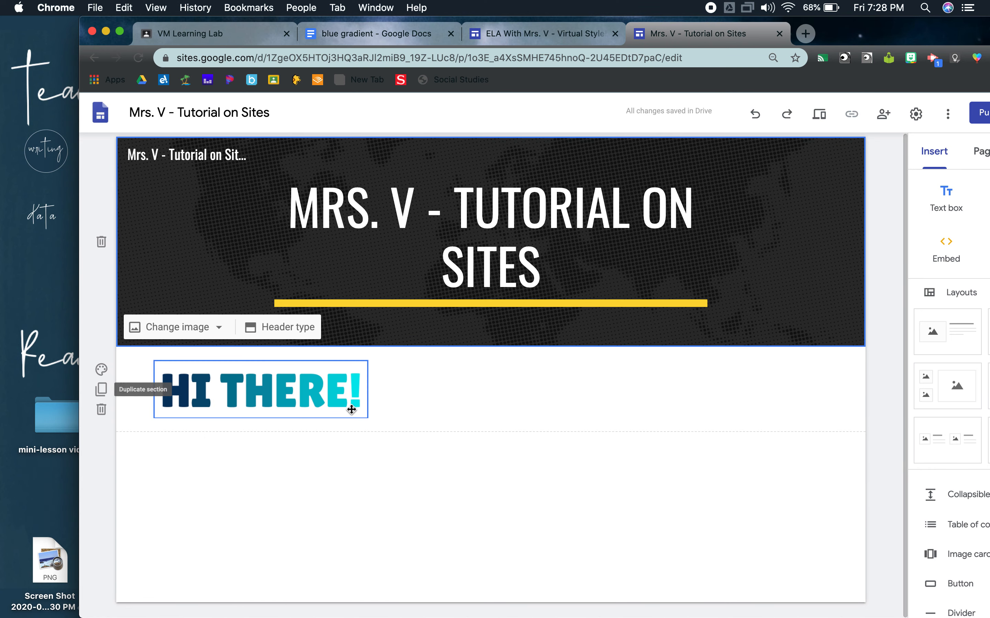
Step: Enlarge the "HI THERE!" image to about twice its width and move the browser window back fully on screen
left_click_drag(367, 417, 587, 470)
left_click(618, 502)
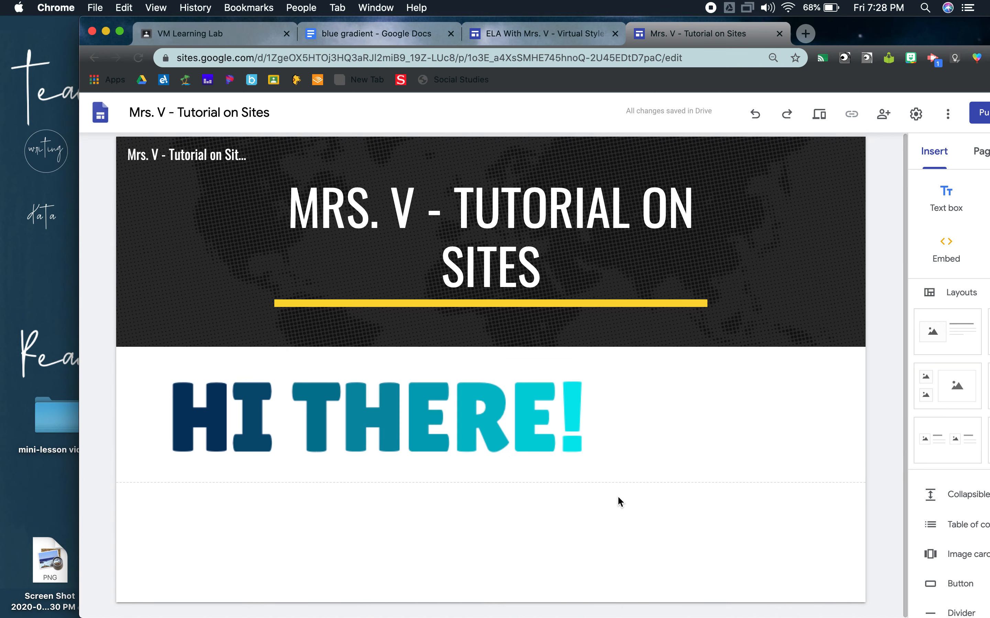
left_click_drag(953, 36, 873, 35)
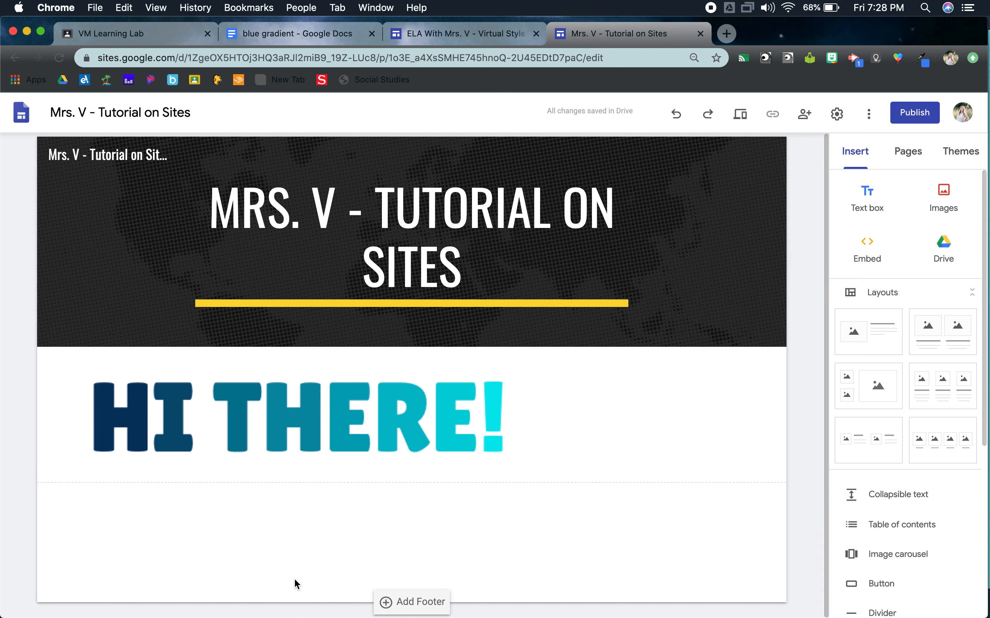
Step: Check how the "Friday May 29, 2020 (with subpages)" page is organized in the example ELA class site, and return to the tutorial site
left_click(430, 34)
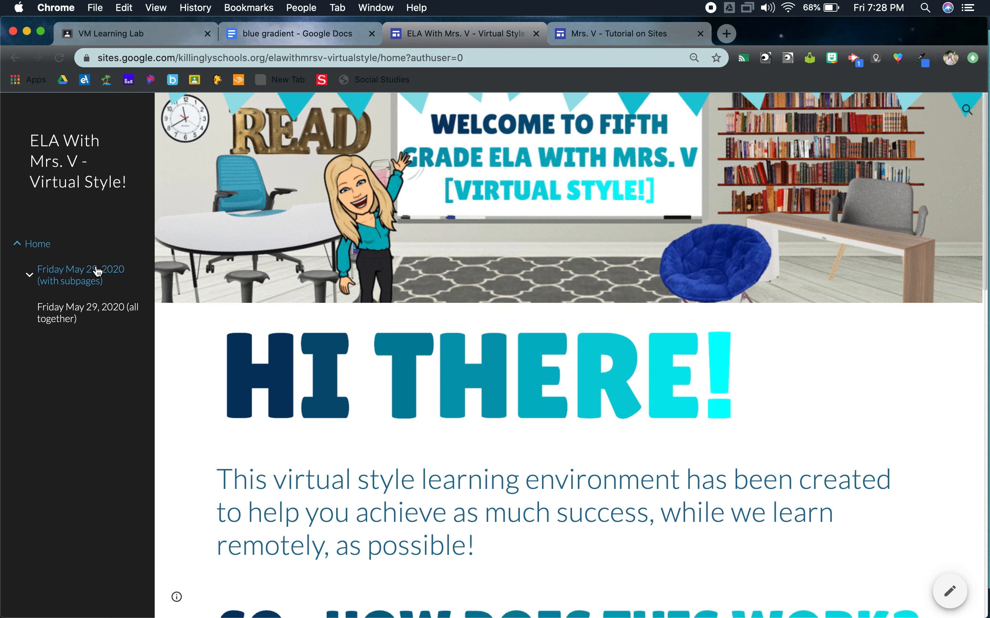
left_click(61, 273)
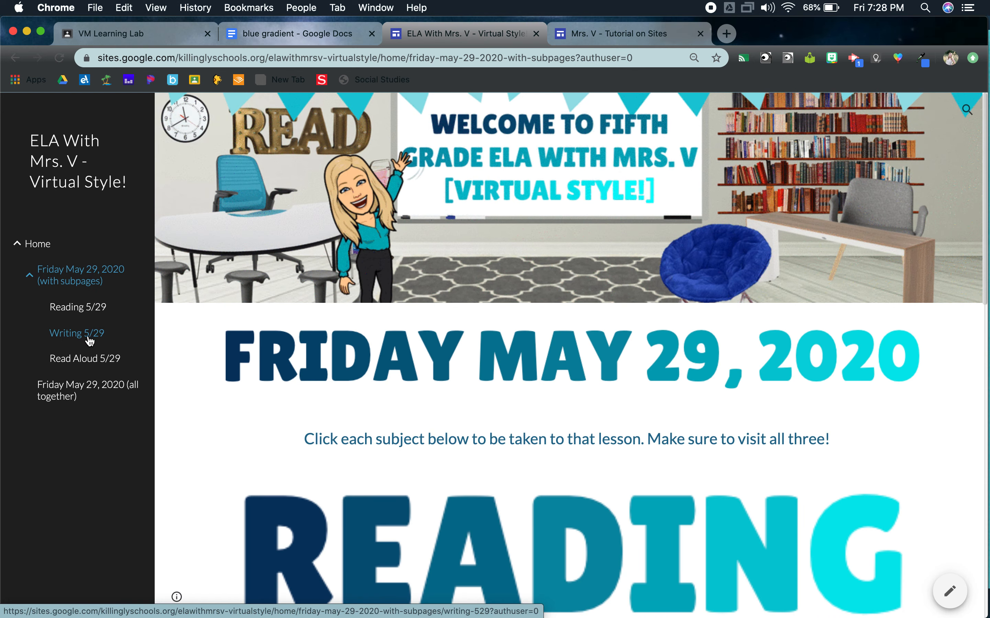
left_click(613, 33)
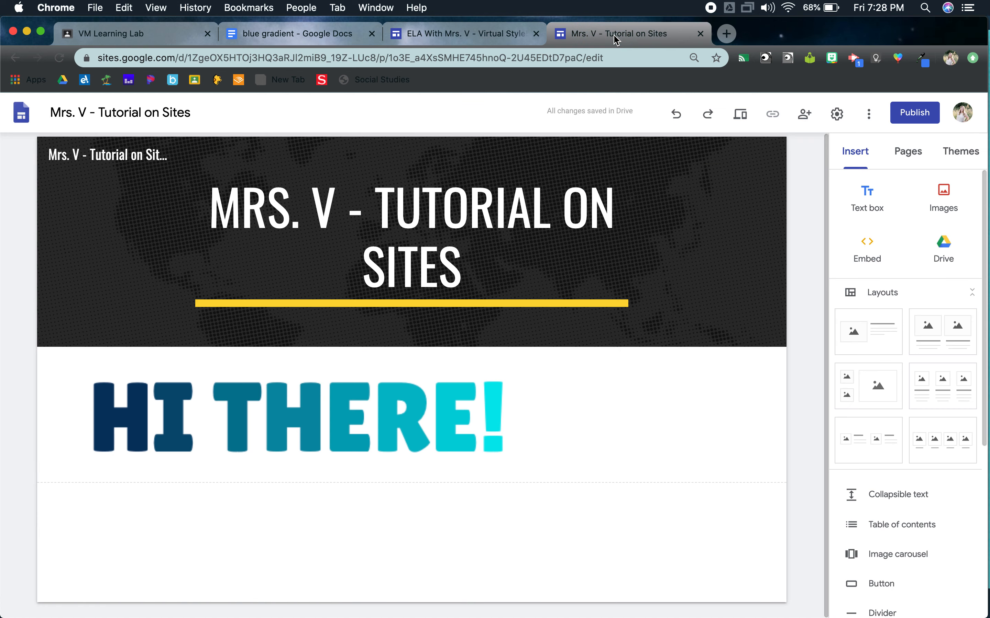
Step: Add a subpage named "Monday June 1, 2020" under the Home page and check it in the site's navigation
left_click(909, 152)
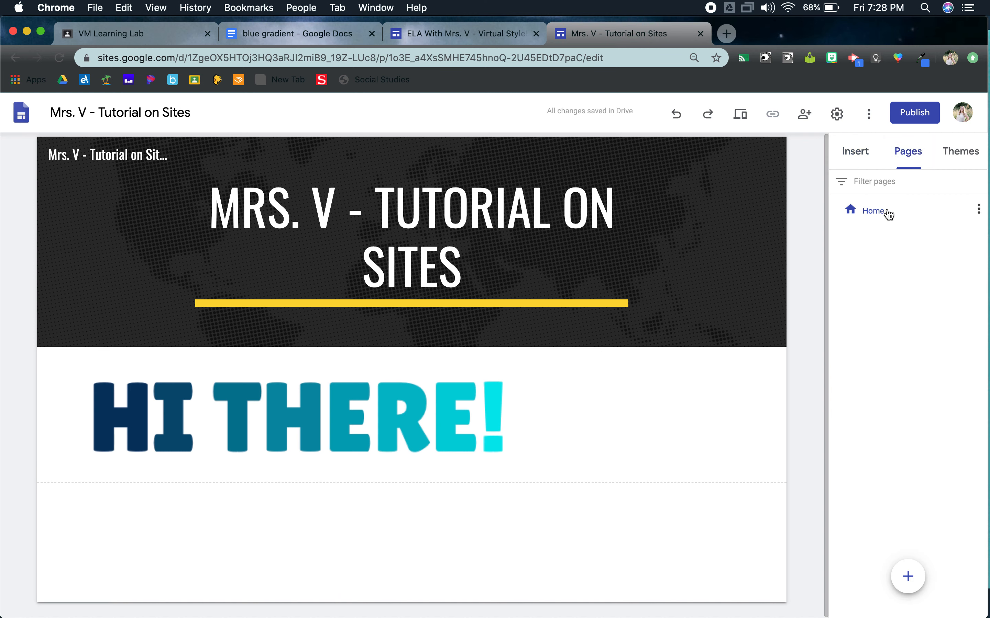
left_click(977, 209)
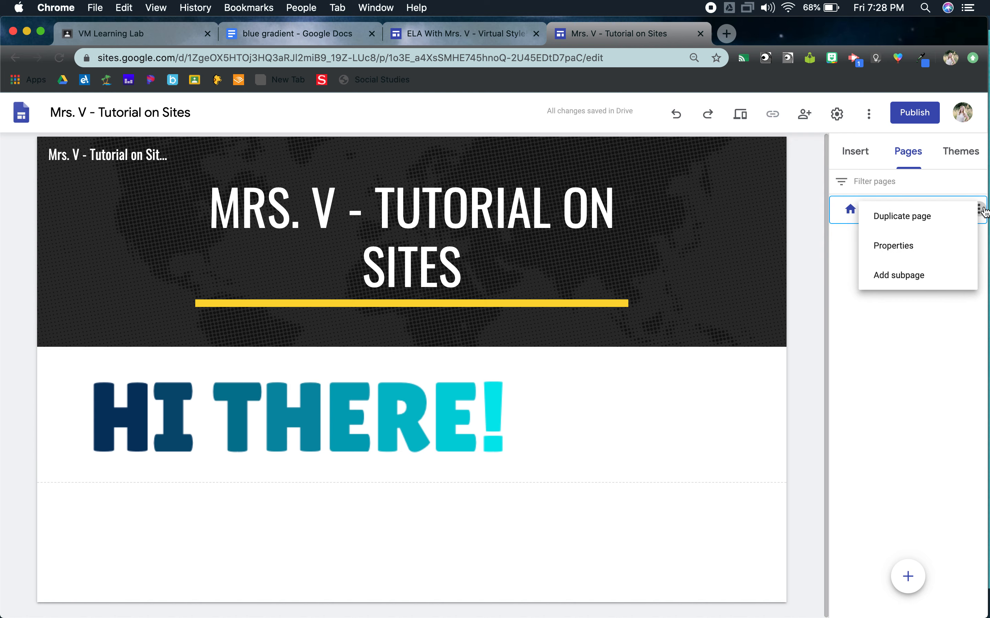
left_click(926, 275)
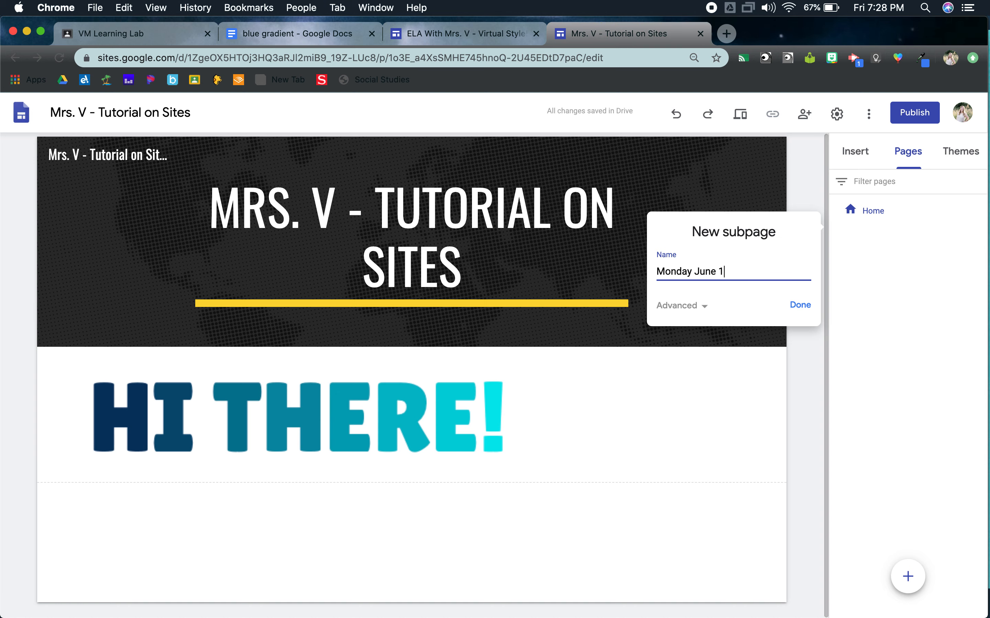
key("Return")
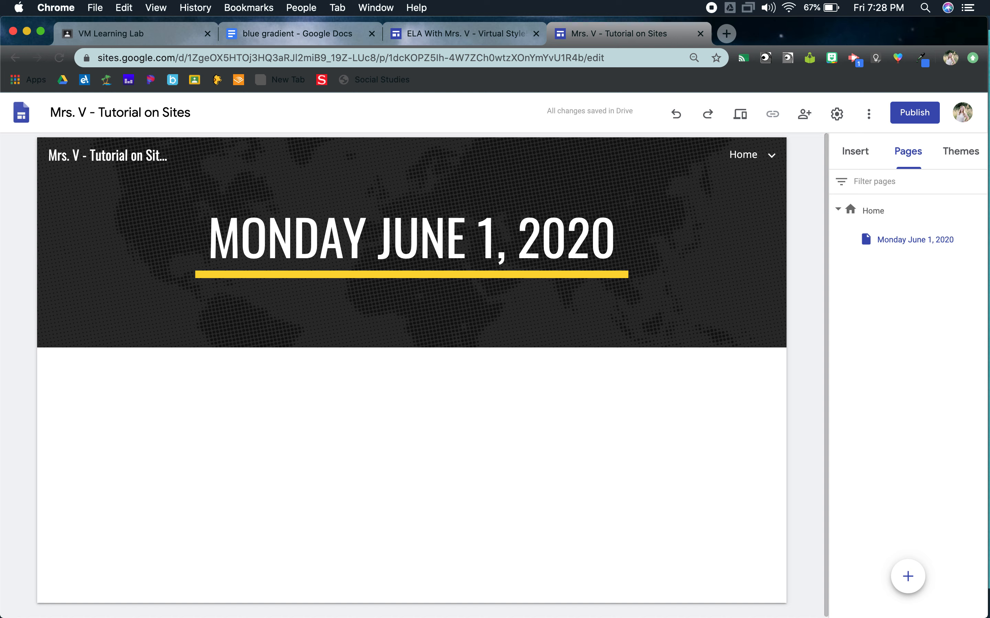
mouse_move(777, 159)
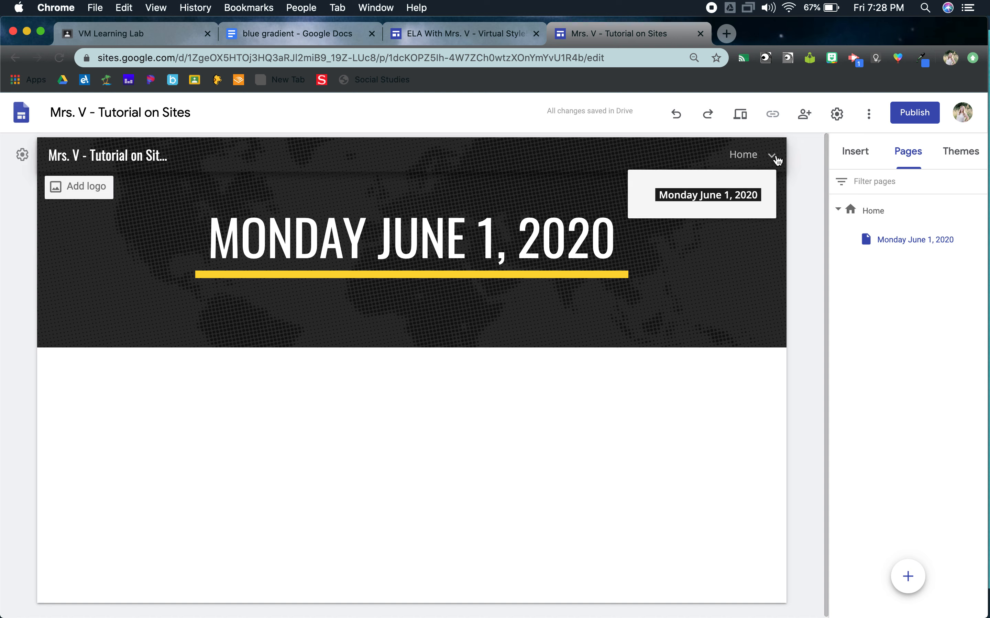
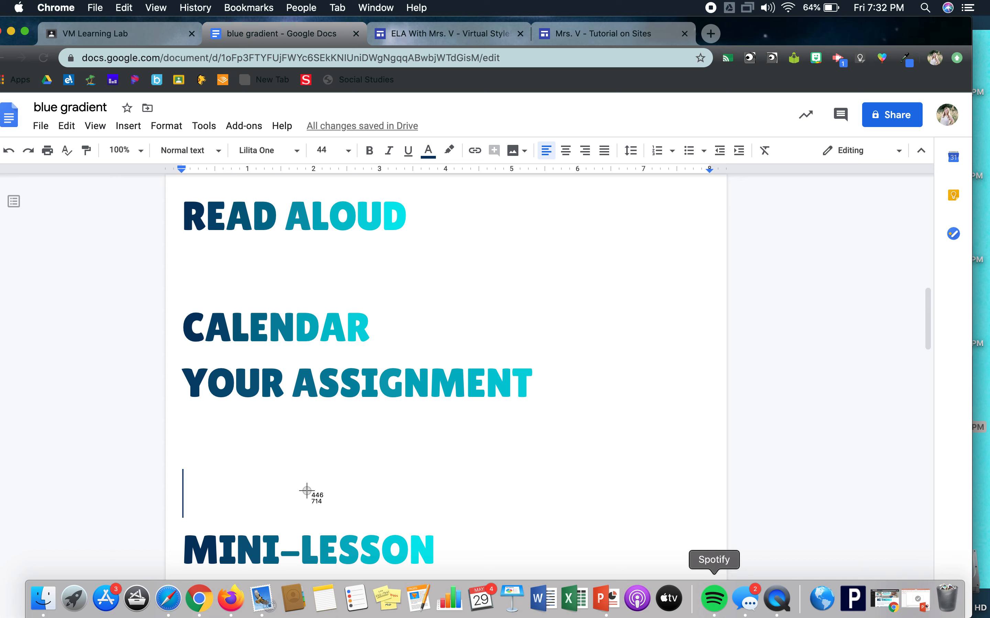
Step: Capture the "YOUR ASSIGNMENT" heading as a screenshot and add it to the Reading page of the tutorial site, below "MINI-LESSON"
left_click_drag(177, 359, 537, 403)
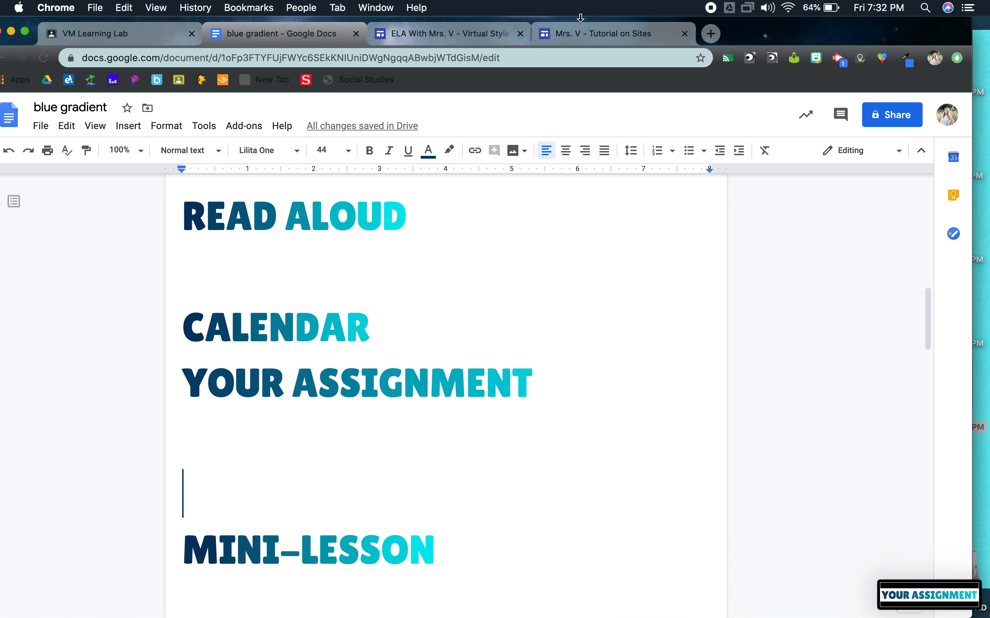
left_click(571, 36)
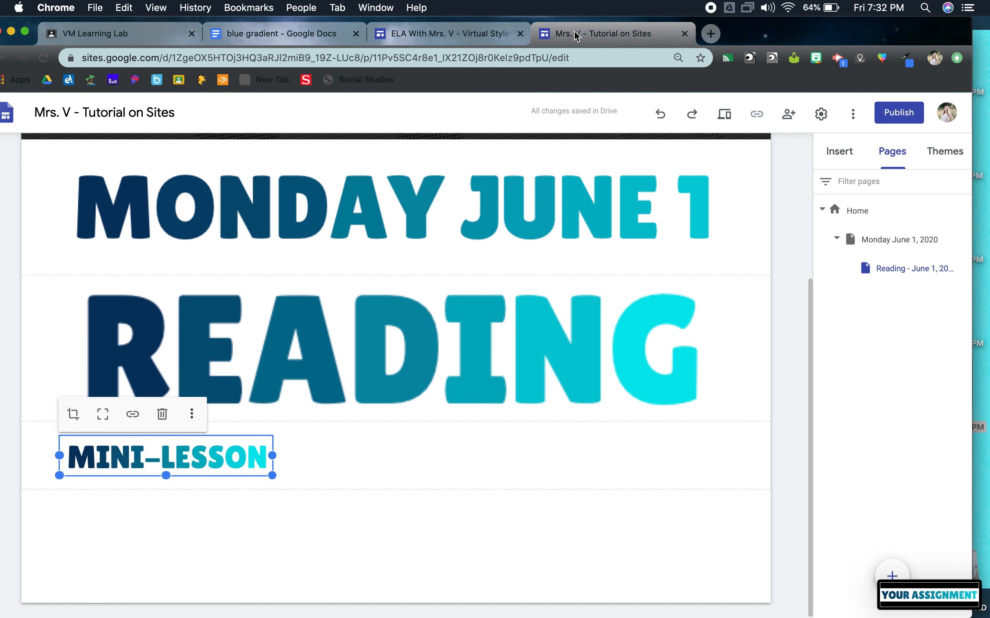
left_click(530, 544)
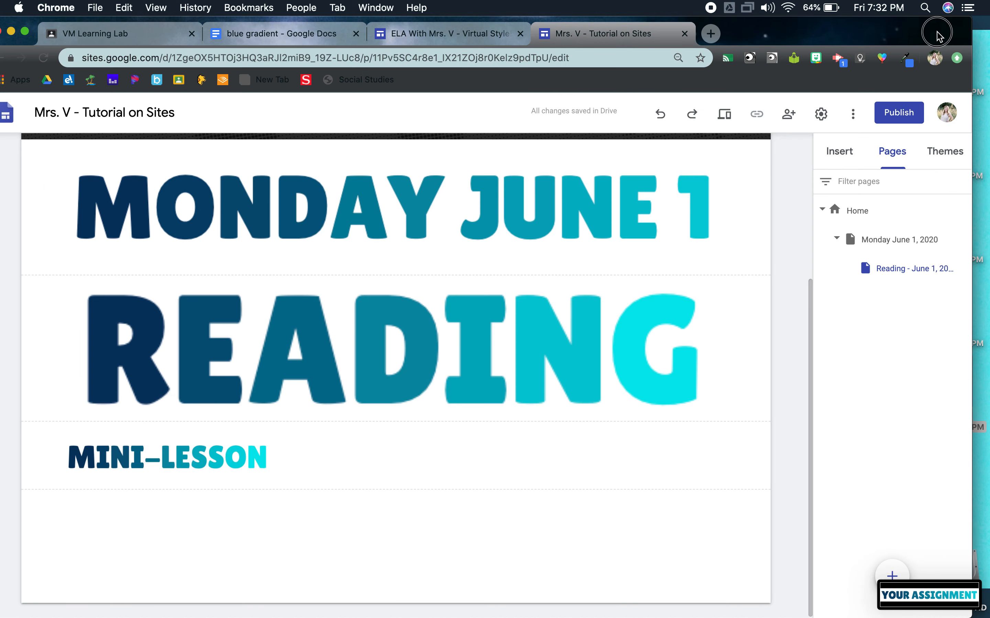
left_click_drag(938, 33, 701, 33)
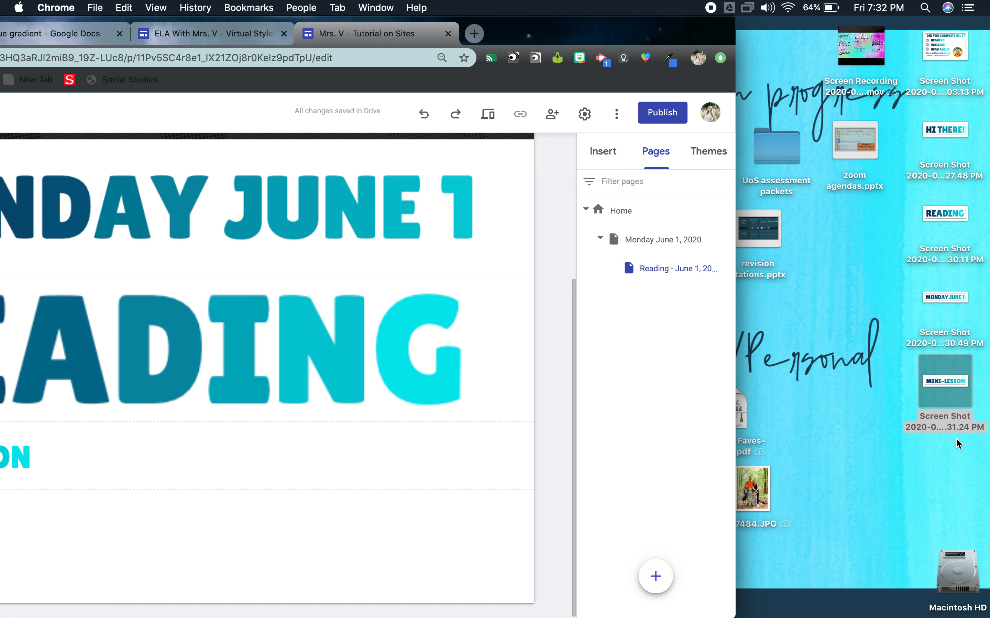
left_click_drag(951, 460, 208, 541)
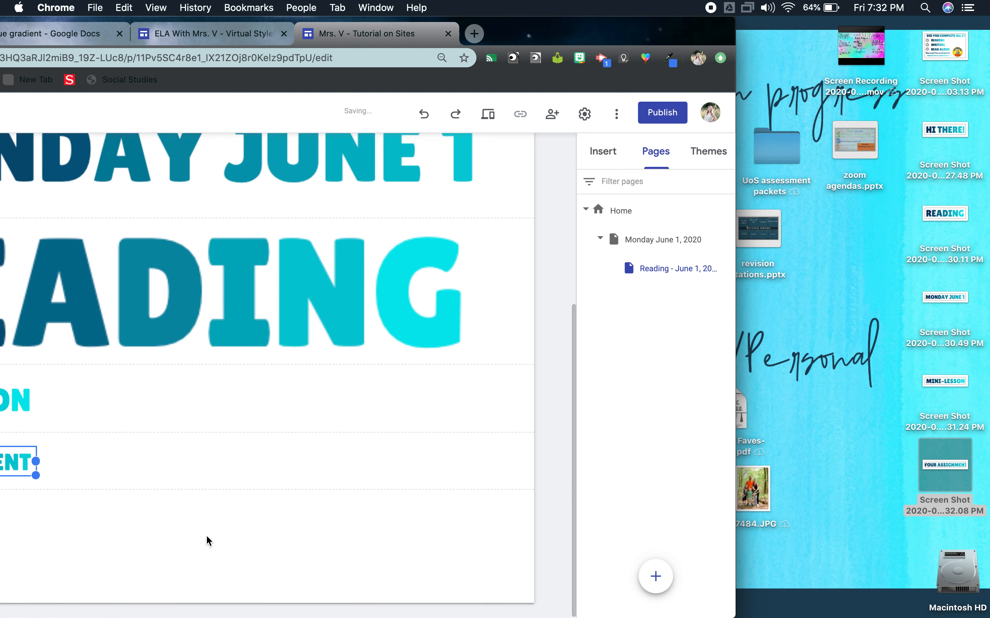
left_click_drag(585, 28, 841, 18)
Step: Enlarge the "MINI-LESSON" and "YOUR ASSIGNMENT" heading images to roughly twice their width
left_click(286, 413)
left_click_drag(290, 418, 534, 459)
left_click(266, 500)
left_click_drag(291, 522, 569, 554)
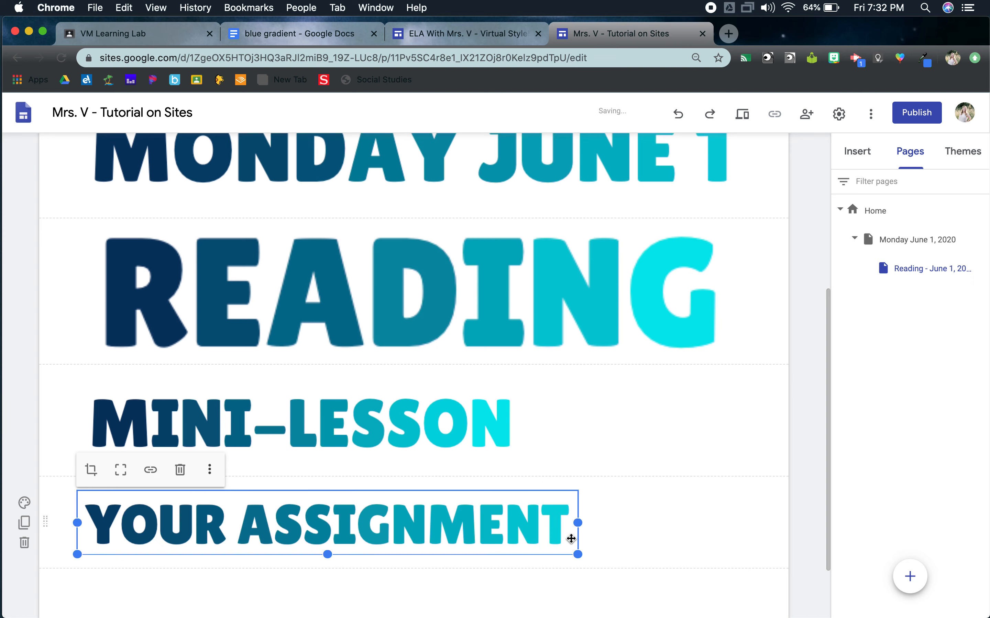
Step: Add a text box reading "WATCH THIS FIRST!" beside the "MINI-LESSON" heading
double_click(649, 401)
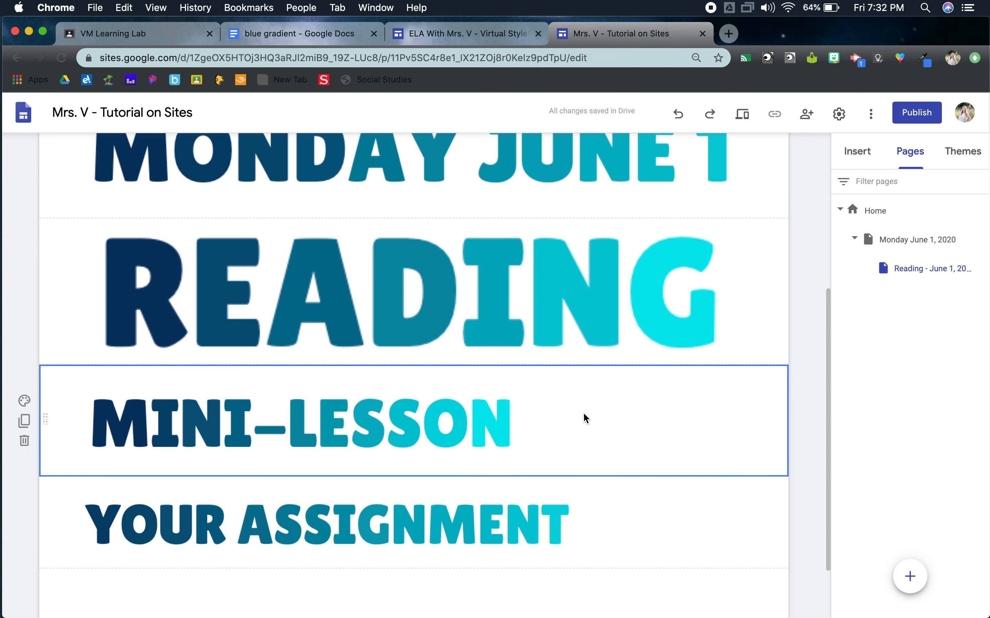
double_click(627, 417)
left_click(628, 418)
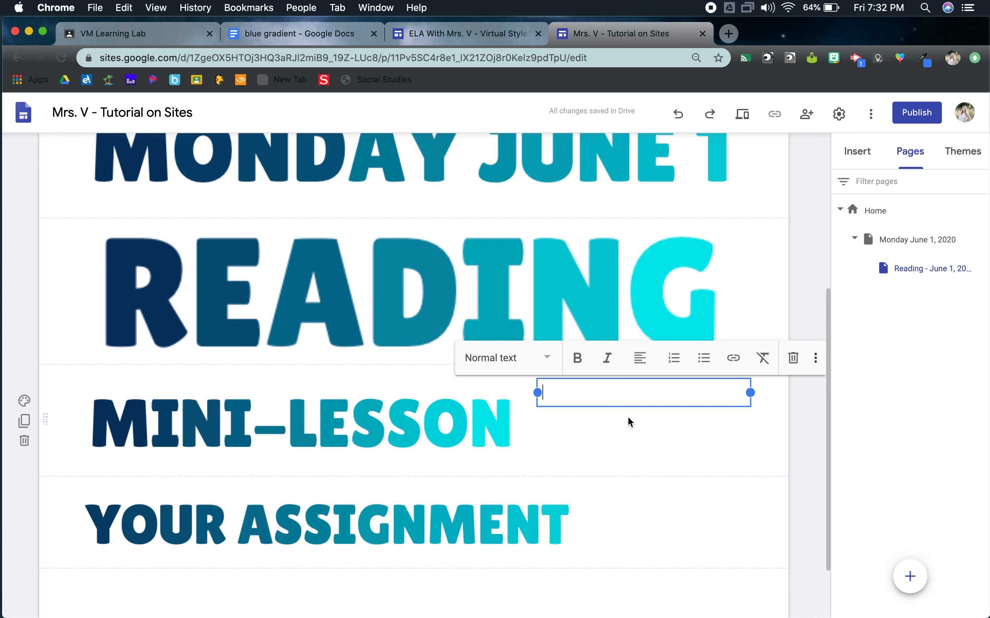
type("WATCH THIS FIRST!")
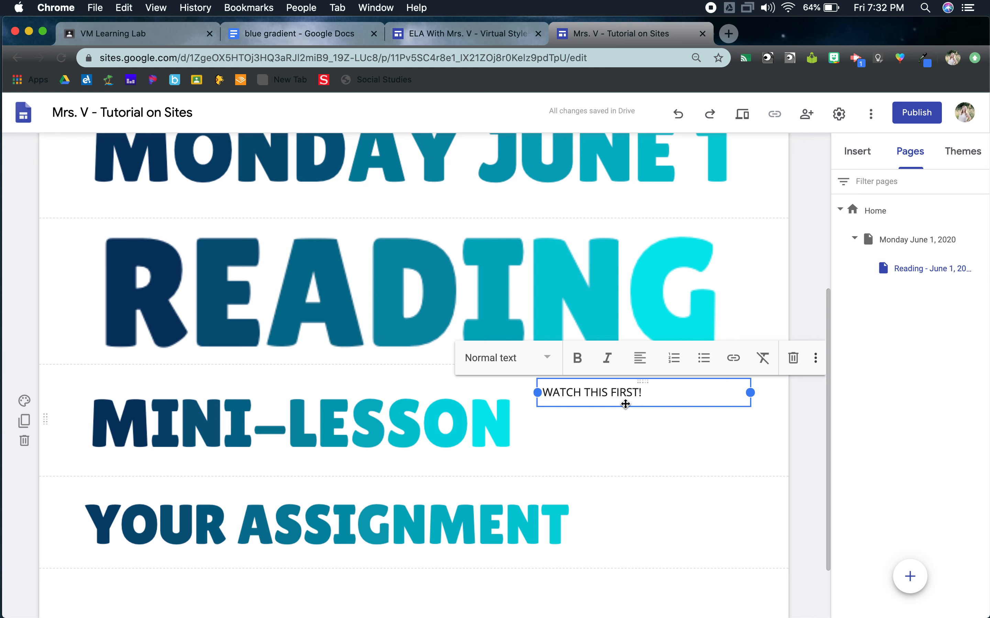
Step: Apply the Title style to the "WATCH THIS FIRST!" text and center it
left_click(542, 373)
left_click(512, 400)
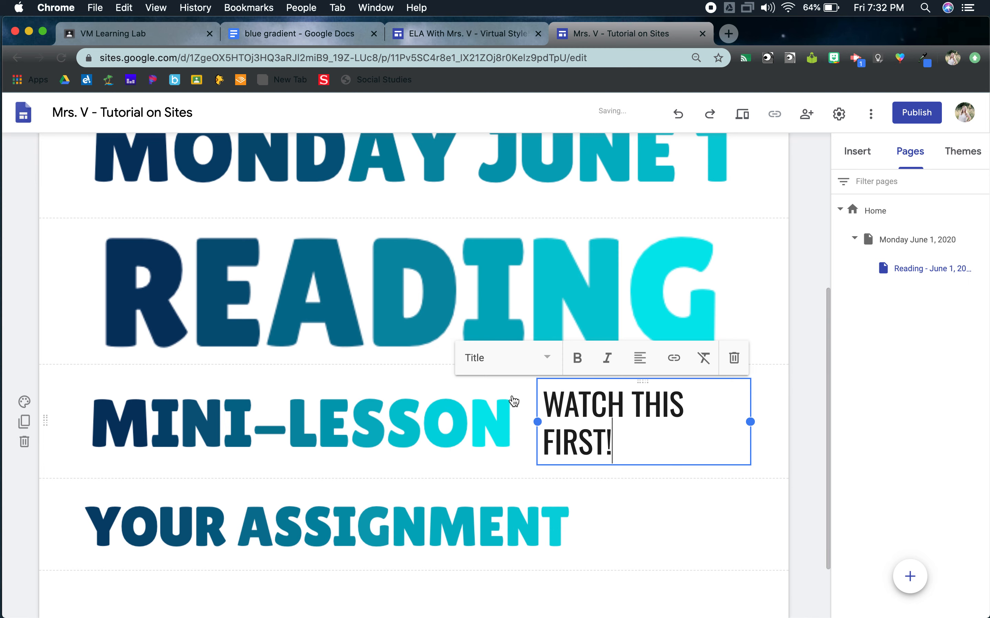
left_click(640, 359)
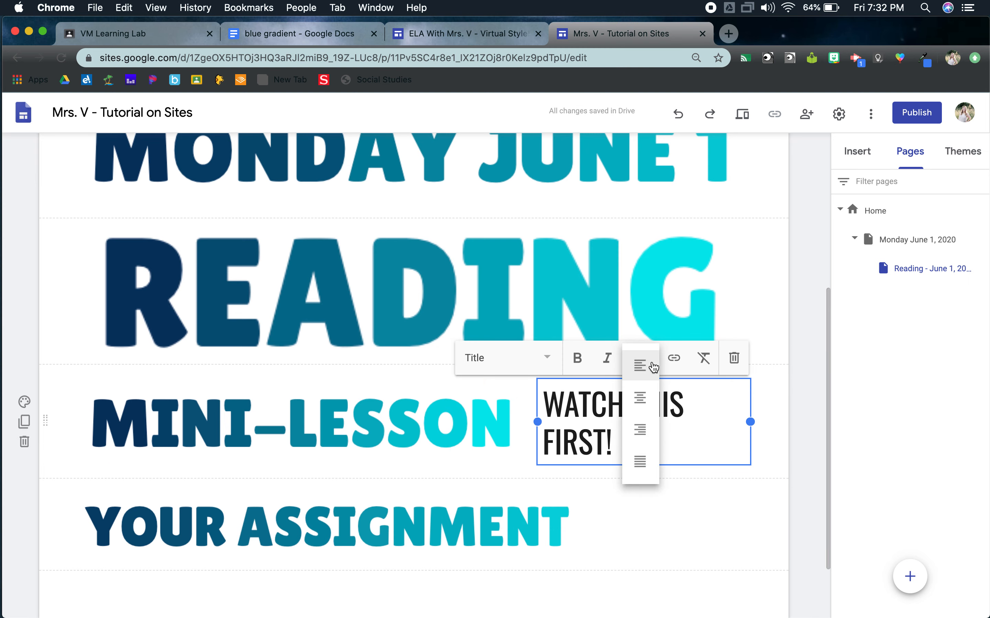
left_click(641, 397)
left_click(786, 420)
scroll(807, 485, "down", 2)
scroll(806, 485, "up", 2)
scroll(806, 485, "up", 4)
scroll(807, 485, "down", 6)
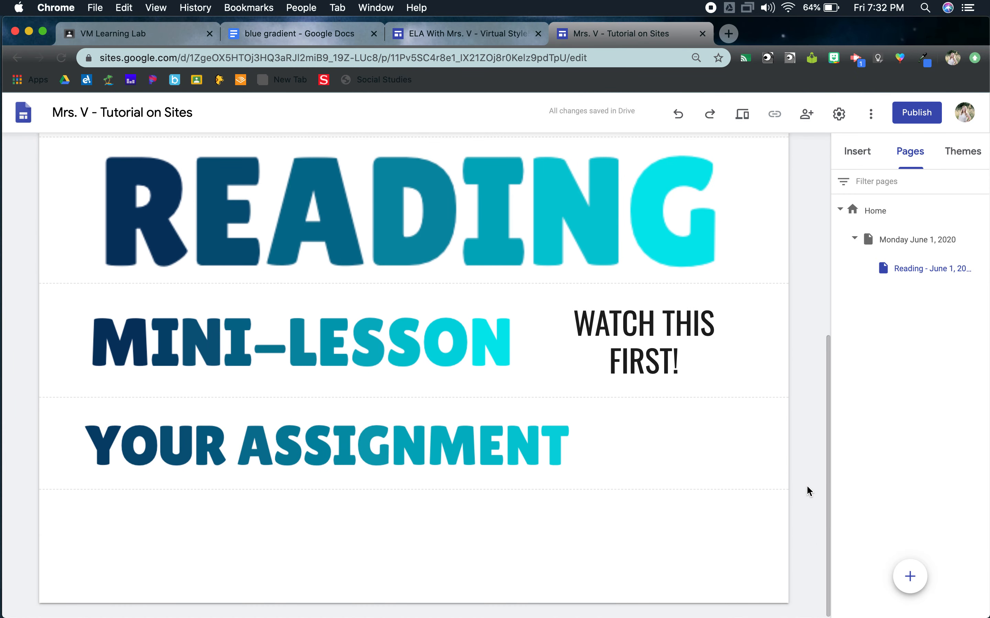
scroll(807, 487, "up", 1)
Step: Duplicate the Reading subpage and name the copy "Writing - June 1, 2020"
left_click_drag(974, 32, 958, 33)
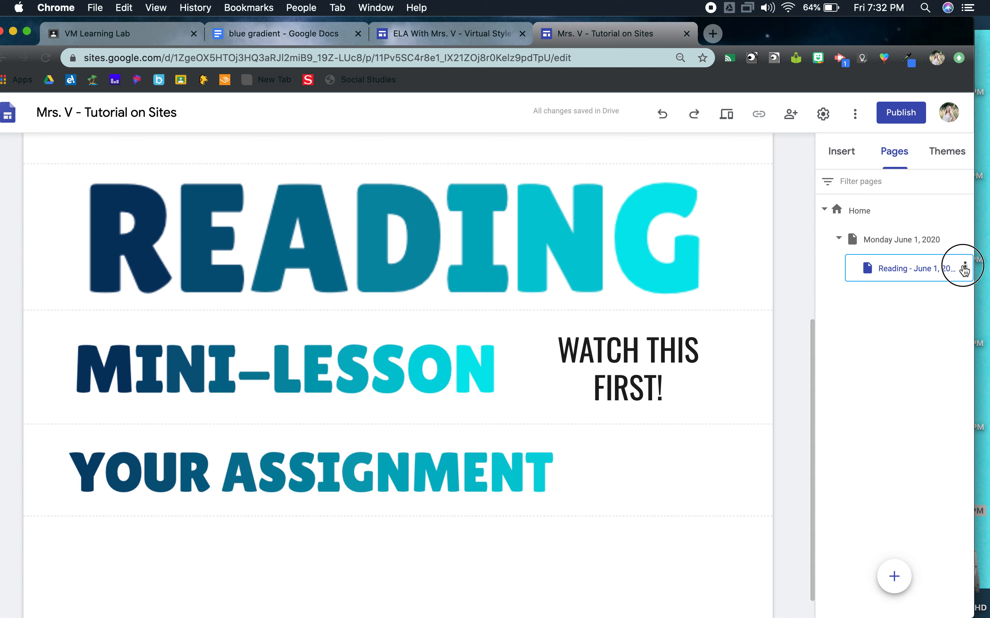
left_click(964, 267)
left_click(904, 305)
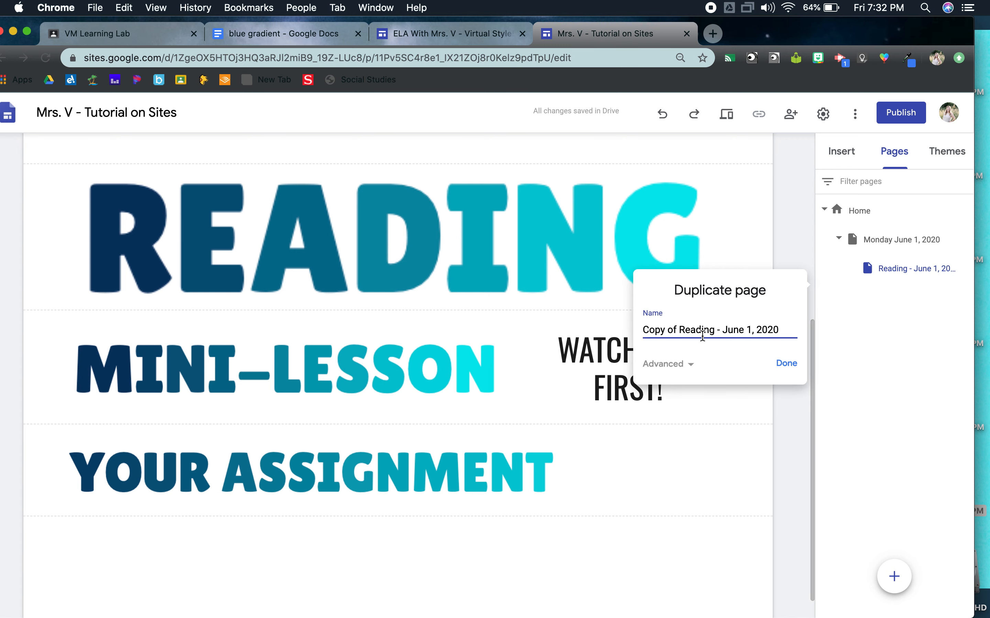
left_click_drag(715, 330, 584, 329)
type("WRIT")
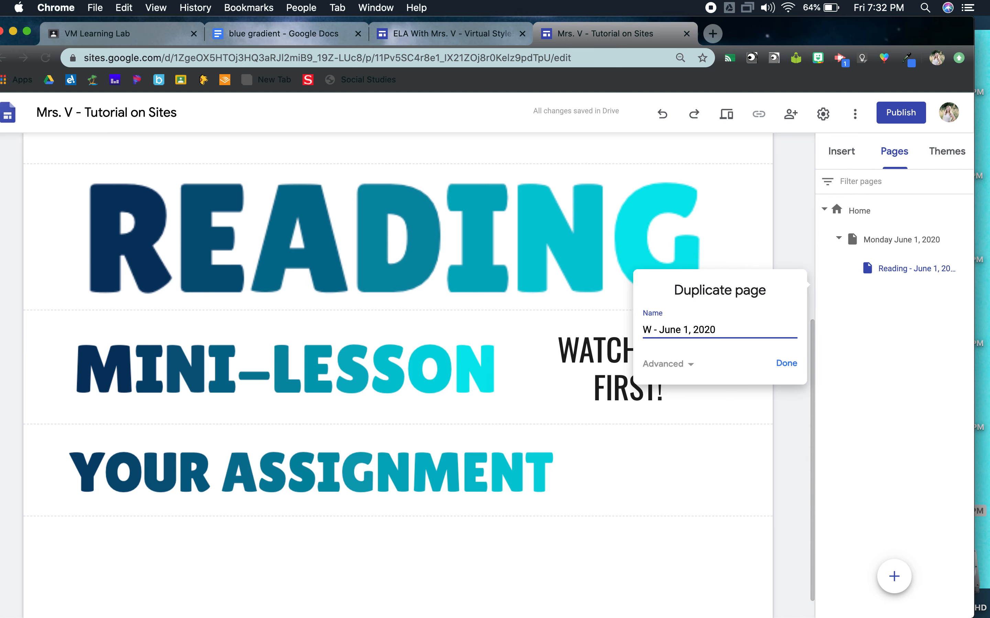
type("ing")
key("Return")
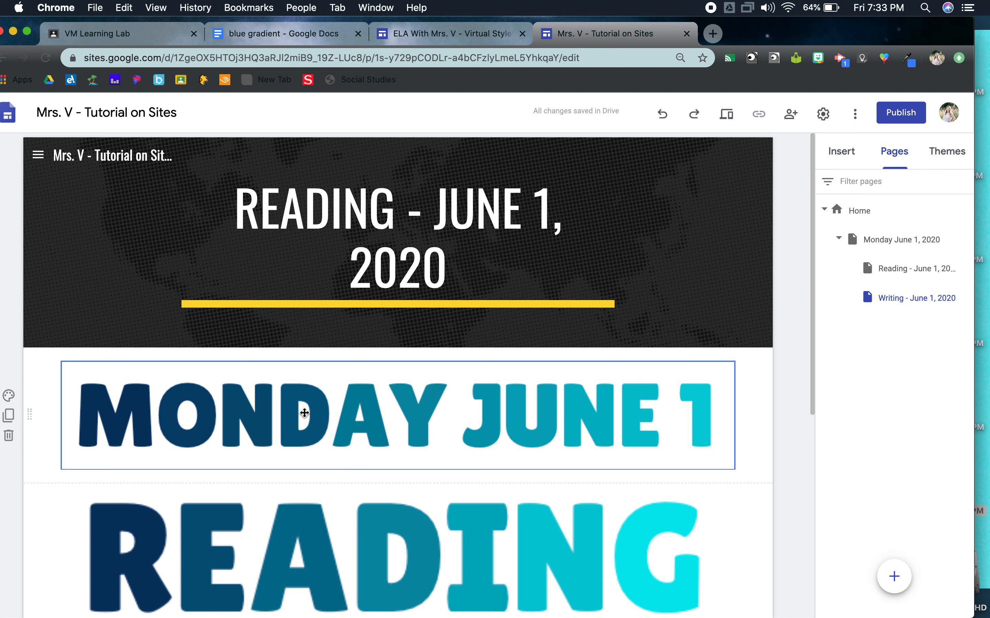
Step: Replace the "READING" section on the Writing page with a Title-style text box reading "WRITING" above "MINI-LESSON"
scroll(303, 411, "down", 5)
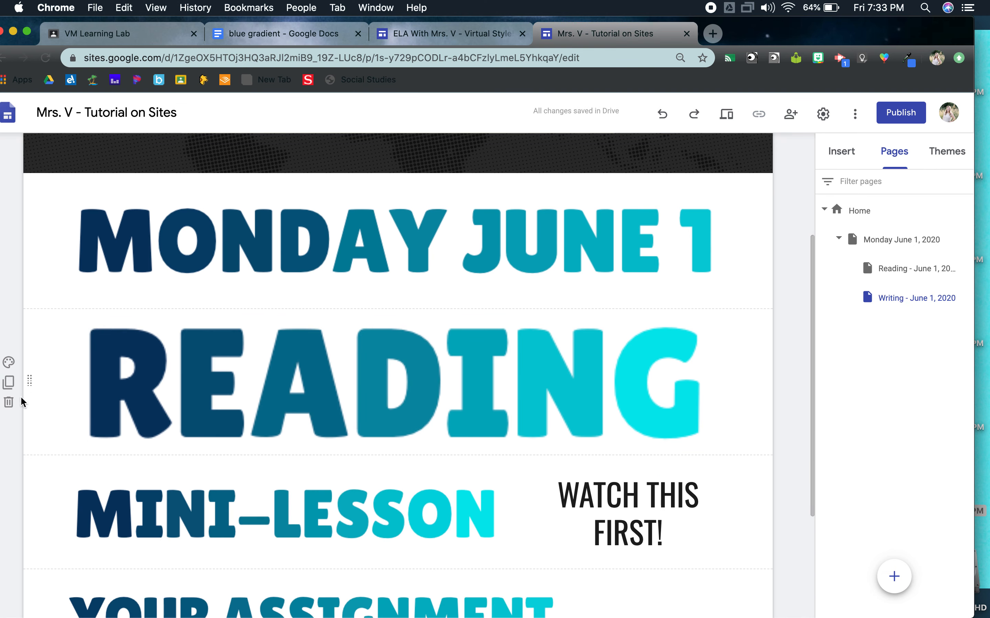
left_click(9, 403)
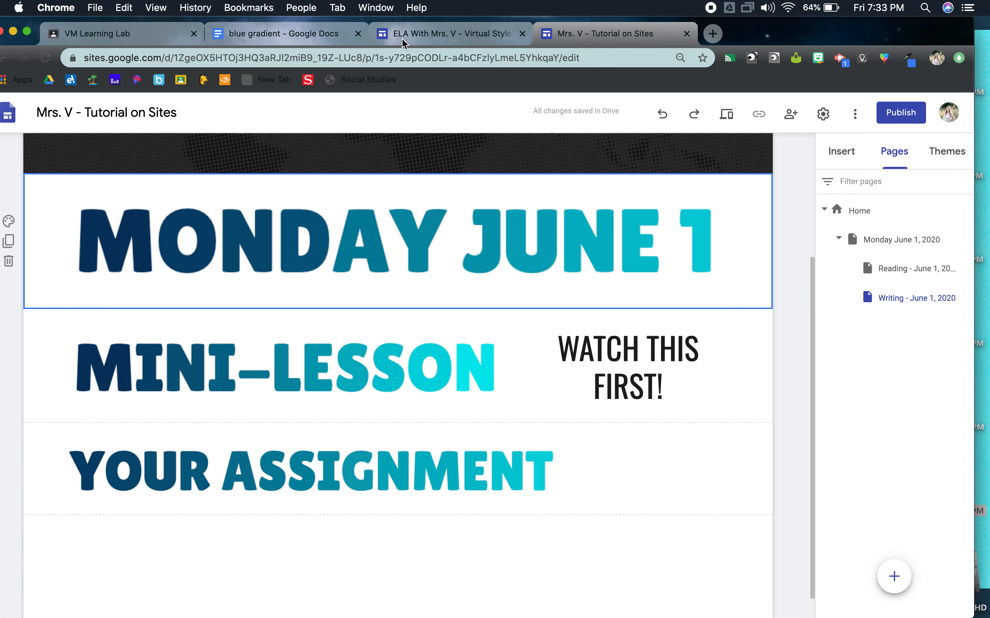
left_click(842, 162)
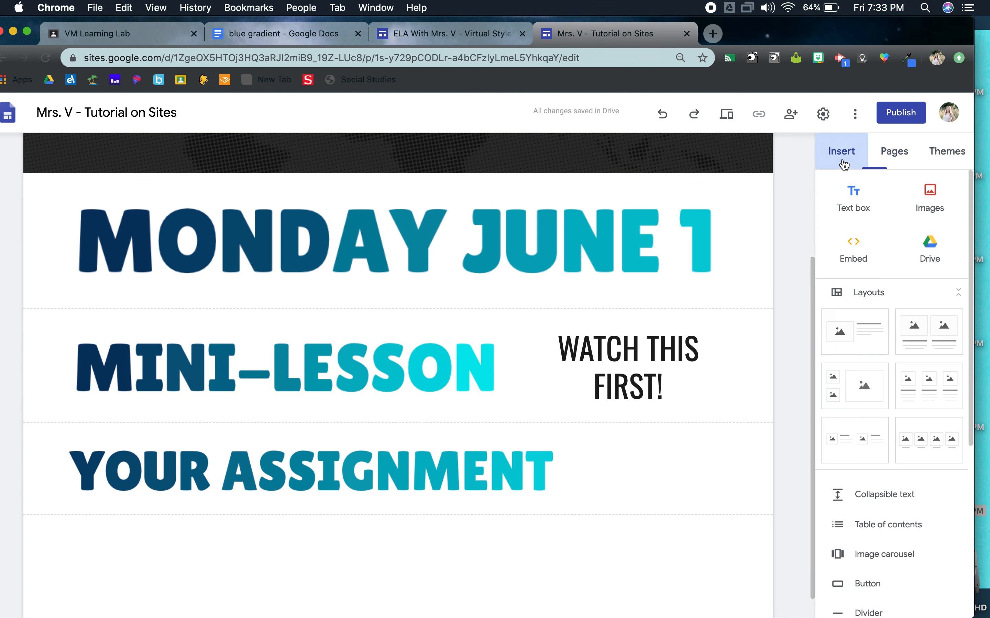
left_click(853, 198)
left_click(149, 426)
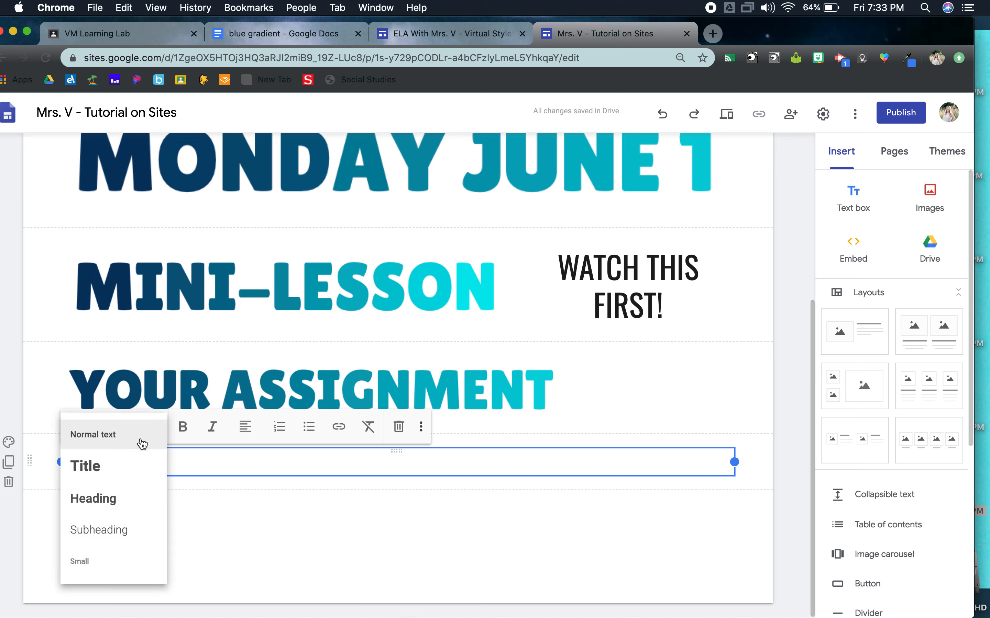
left_click(130, 467)
type("WRITING")
left_click_drag(39, 241, 37, 242)
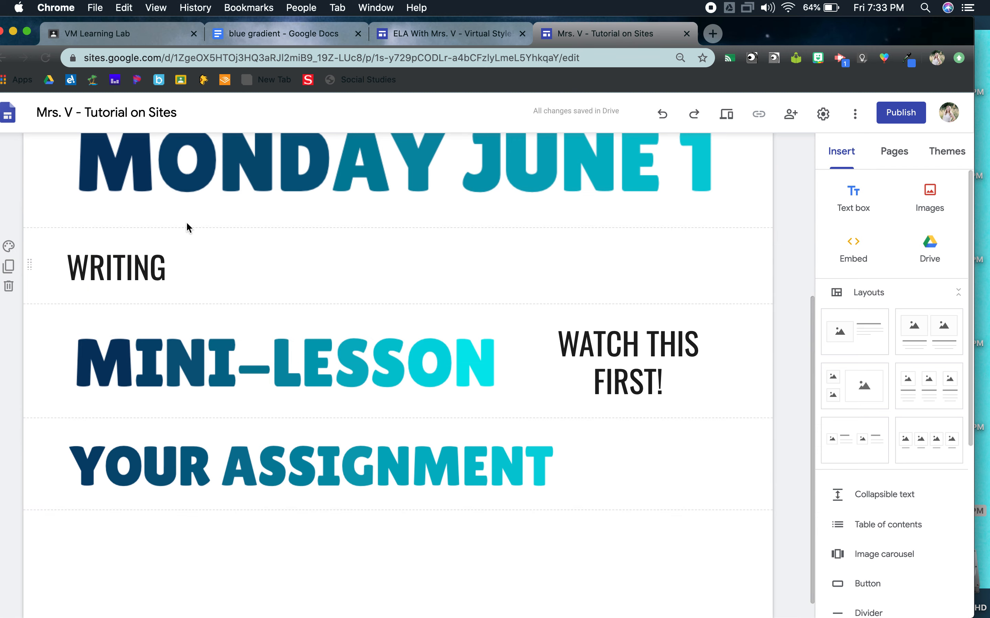
Step: Add the heading "WRITING" between "MONDAY JUNE 1" and "READING" in the blue gradient document
left_click(282, 34)
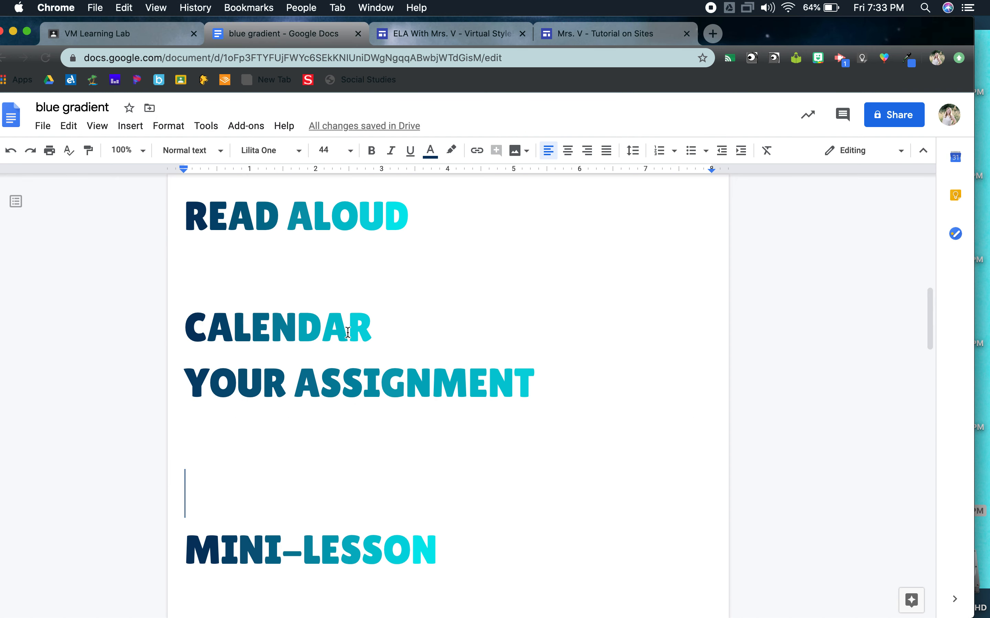
scroll(347, 332, "down", 5)
scroll(348, 333, "up", 15)
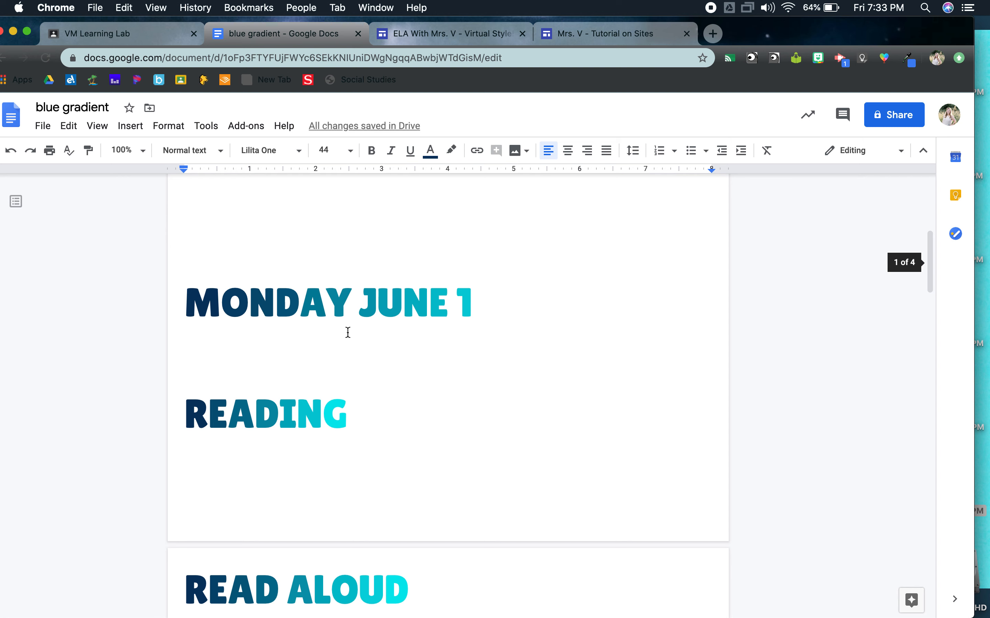
type("W")
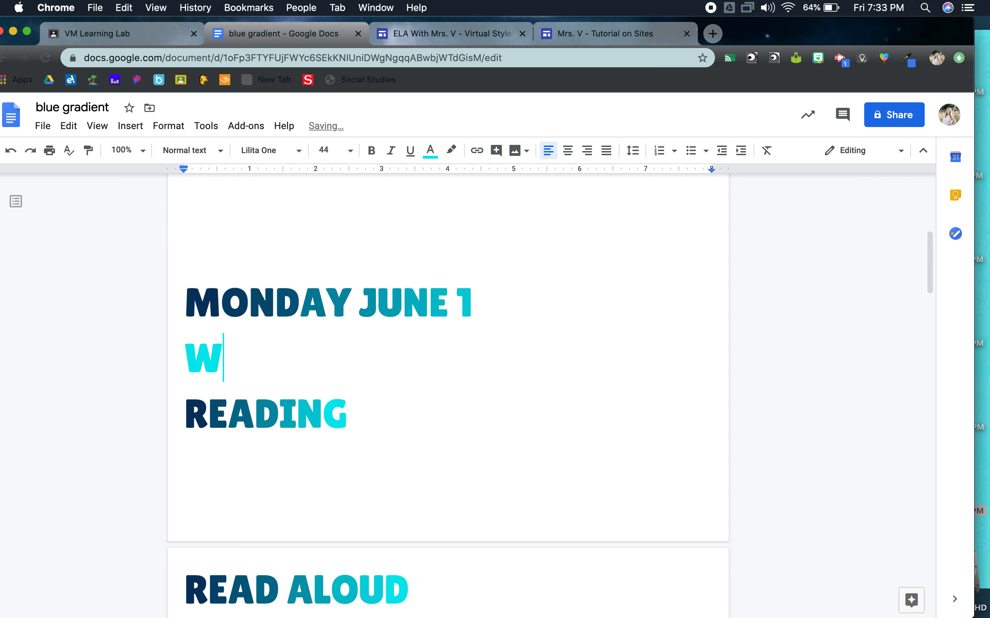
type("RITING")
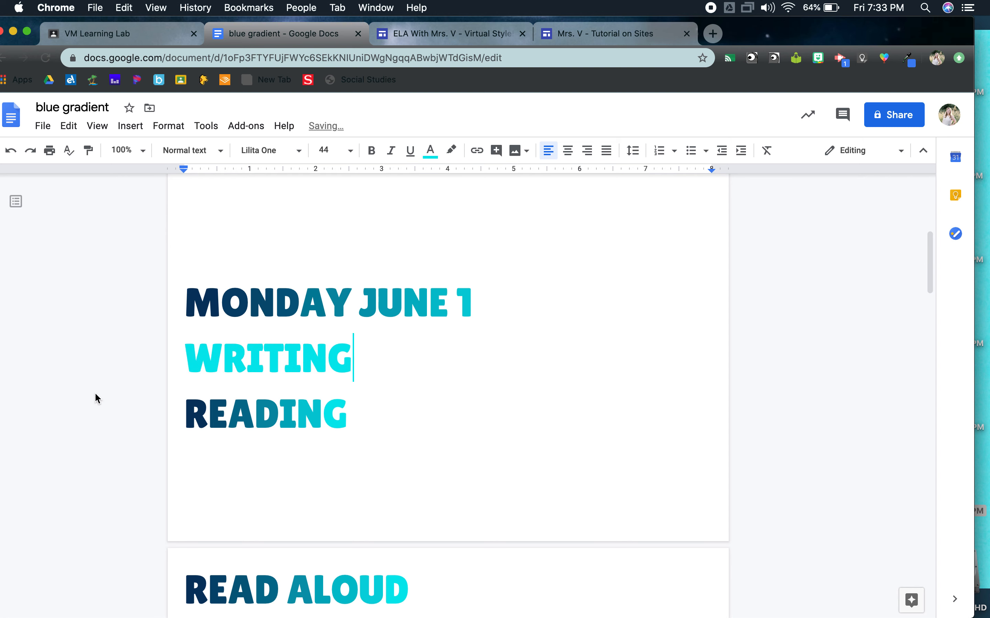
Step: Color the W of "WRITING" dark blue and apply the Fun Text Transitioning color effect across the whole word
left_click_drag(228, 363, 195, 363)
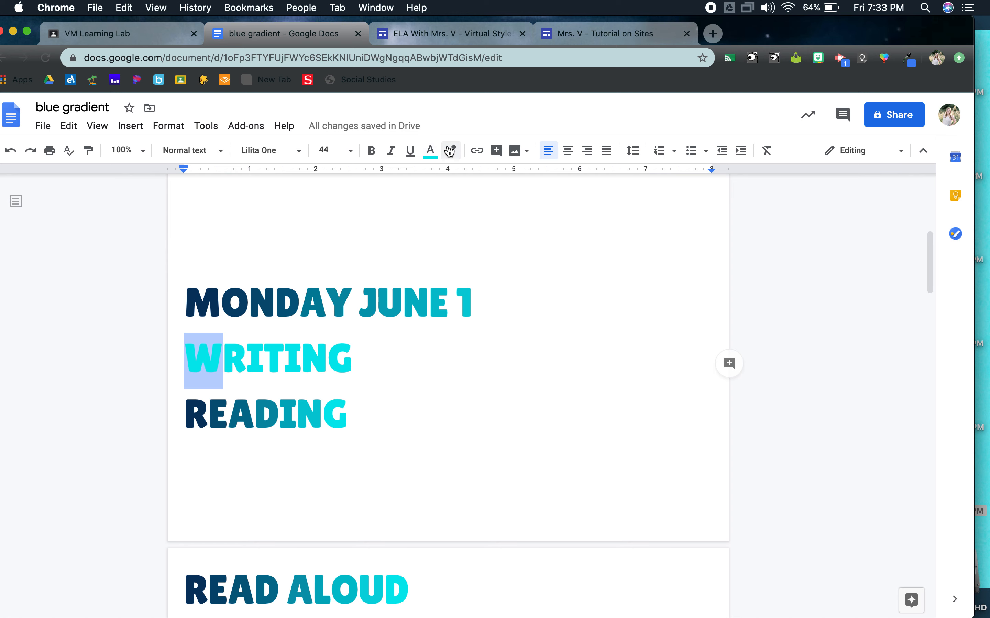
left_click(430, 150)
left_click(438, 319)
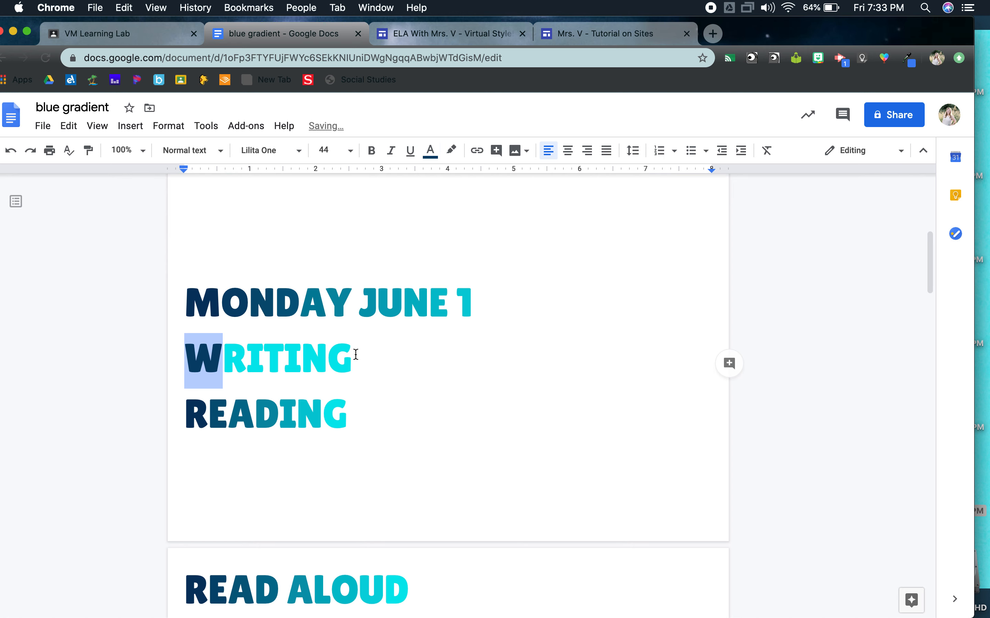
left_click_drag(186, 348, 323, 356)
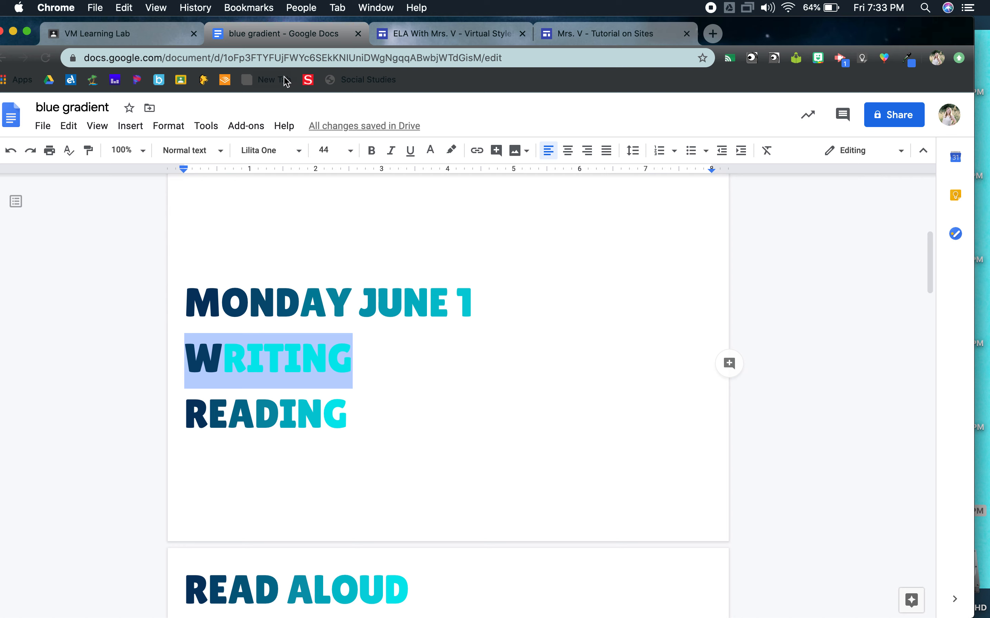
left_click(246, 126)
mouse_move(289, 191)
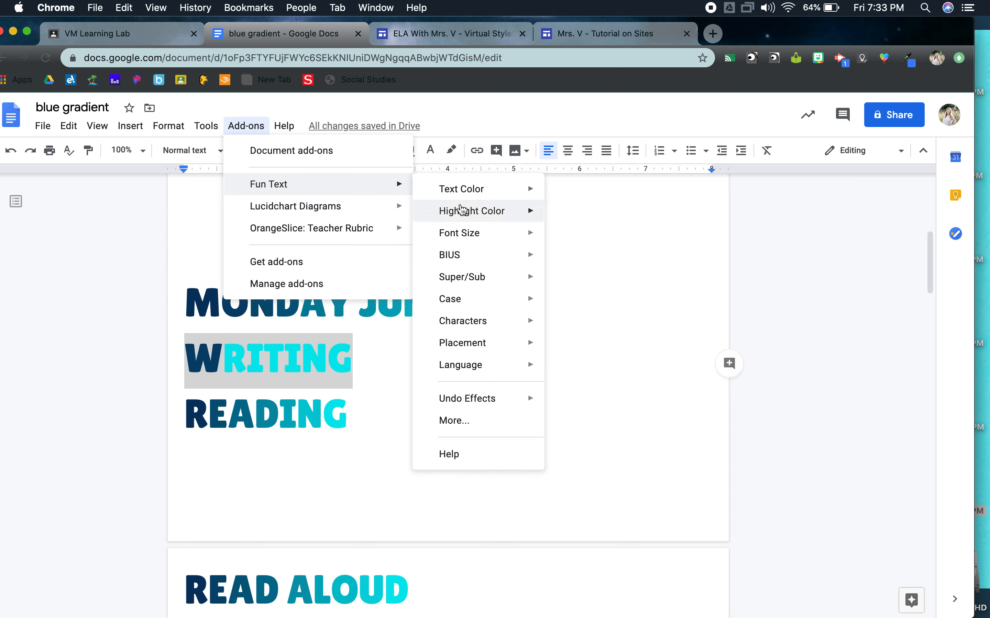
mouse_move(461, 192)
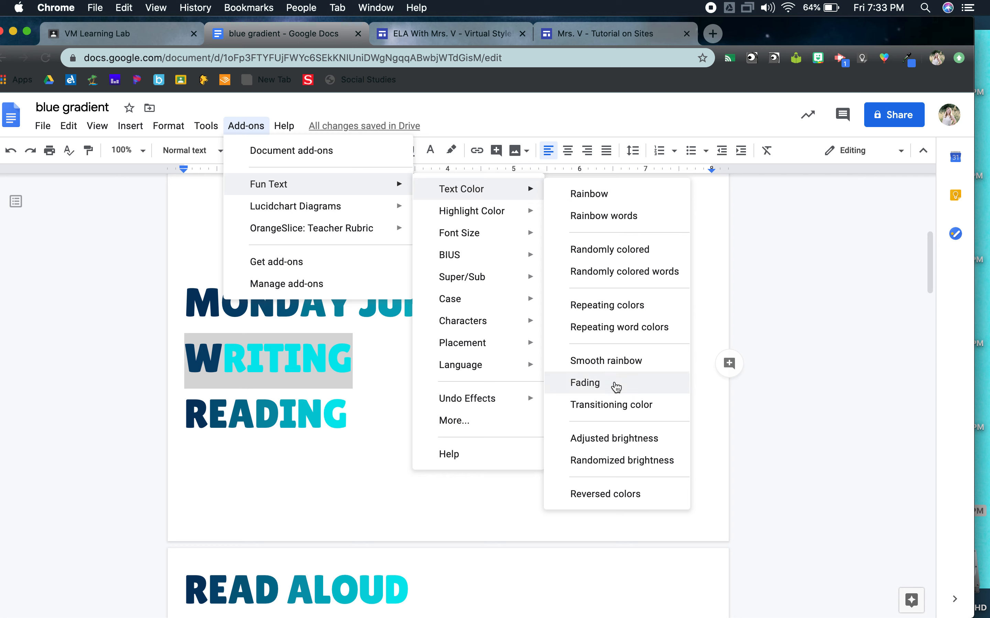
left_click(620, 407)
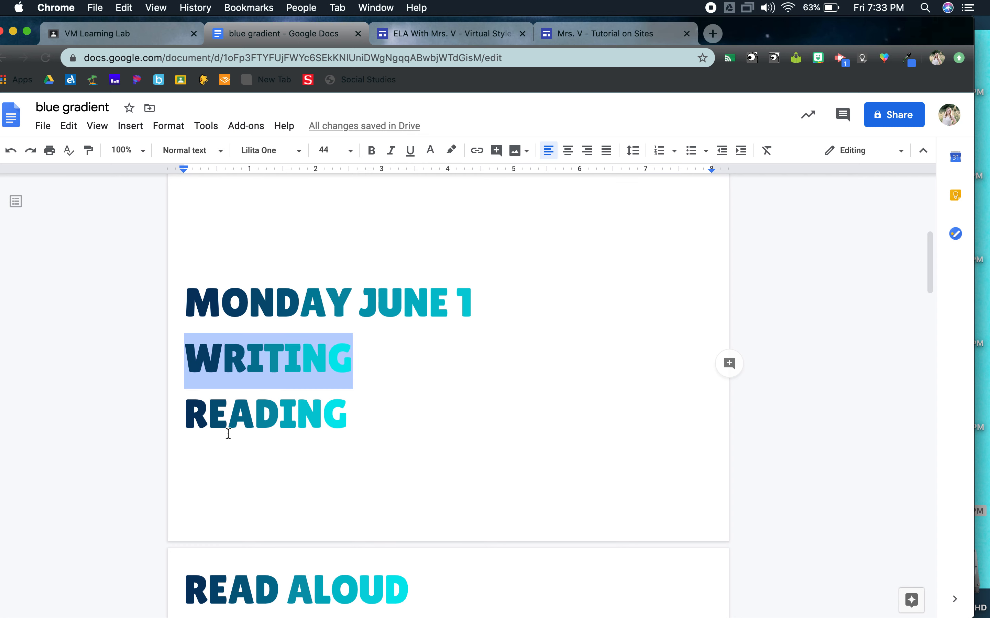
Step: Add a blank line between "WRITING" and "READING" in the document and take a cropped screenshot of the "WRITING" heading
left_click(198, 418)
key("Return")
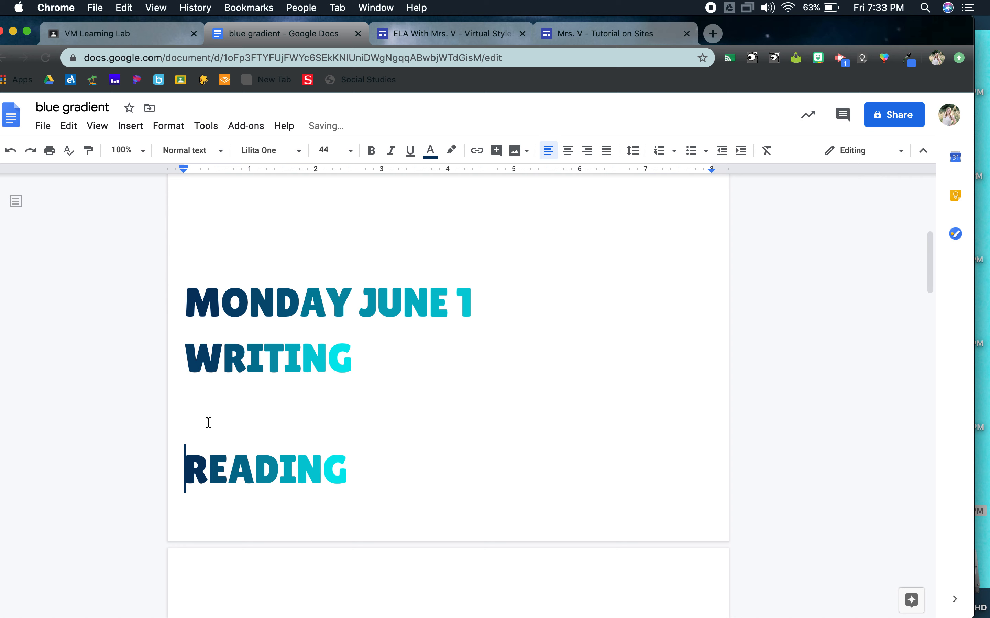
key("super+shift+4")
left_click_drag(177, 334, 368, 386)
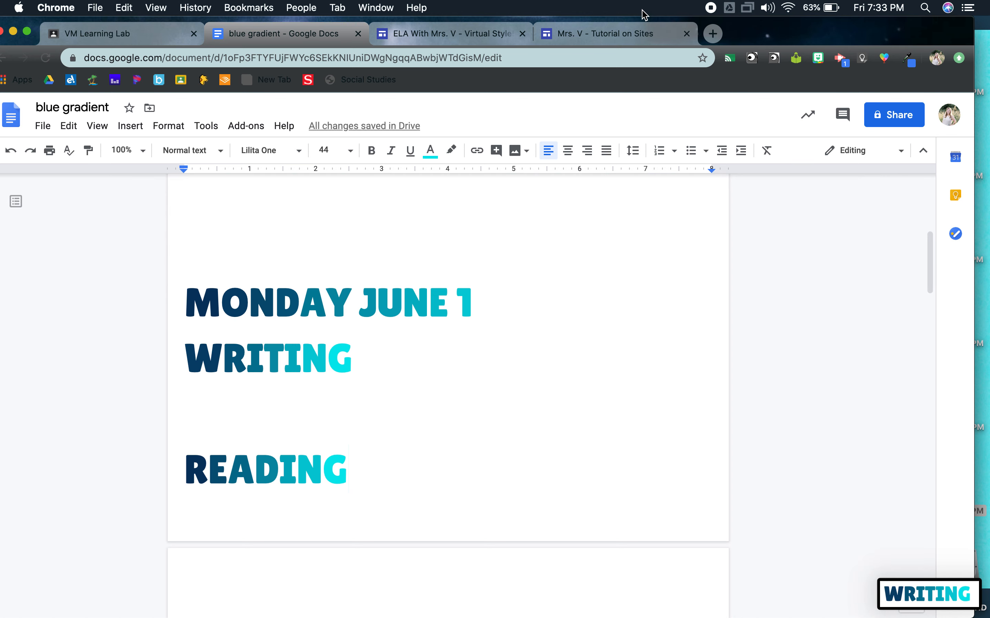
Step: Switch to the Google Sites editor and place the "WRITING" screenshot from the desktop beneath the plain "WRITING" text on the Writing page
left_click(629, 41)
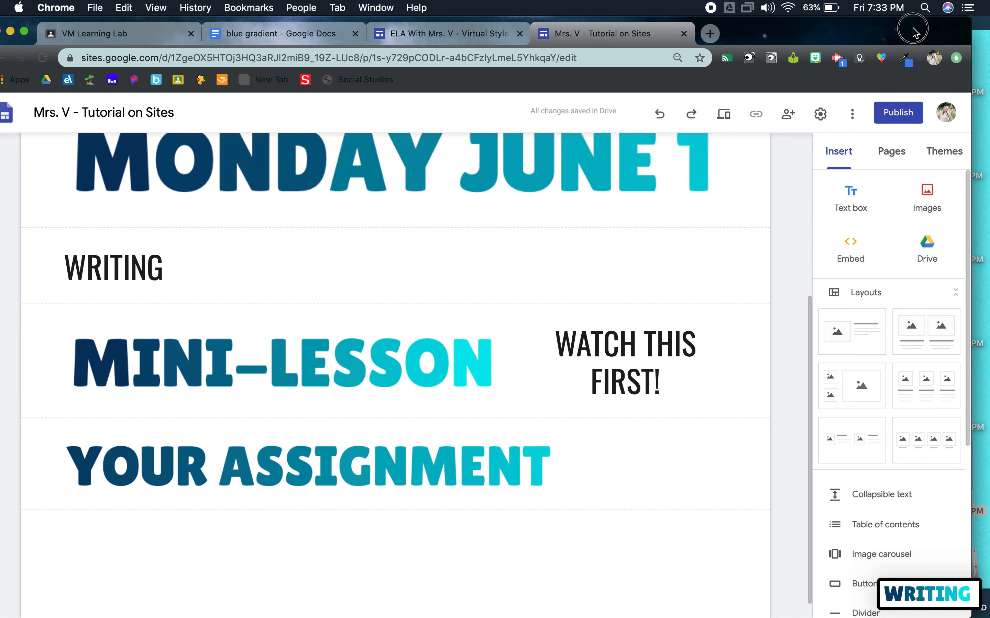
left_click_drag(920, 26, 787, 25)
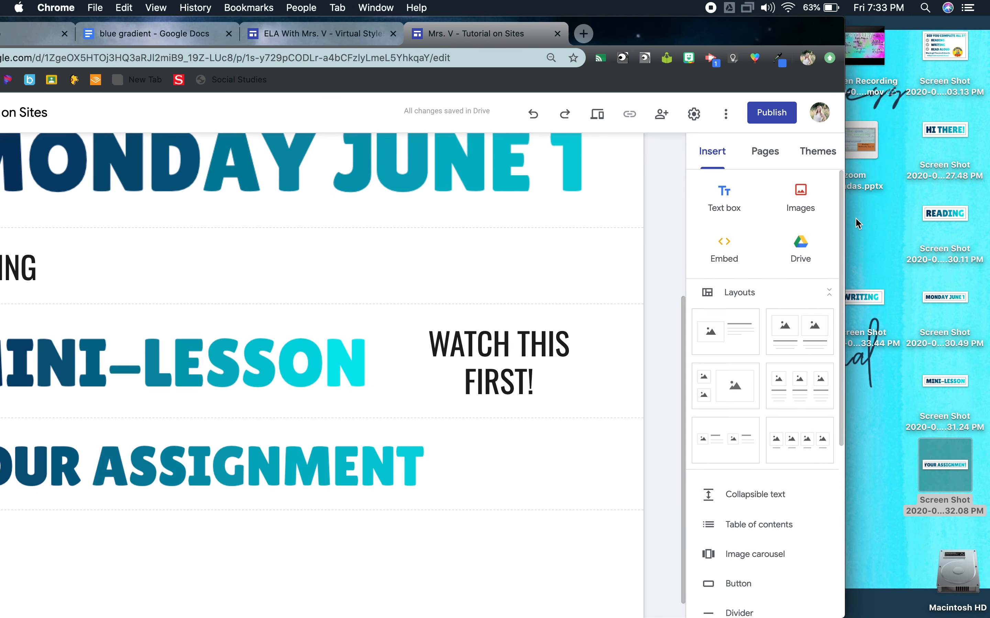
left_click_drag(863, 309, 359, 285)
left_click_drag(744, 24, 877, 17)
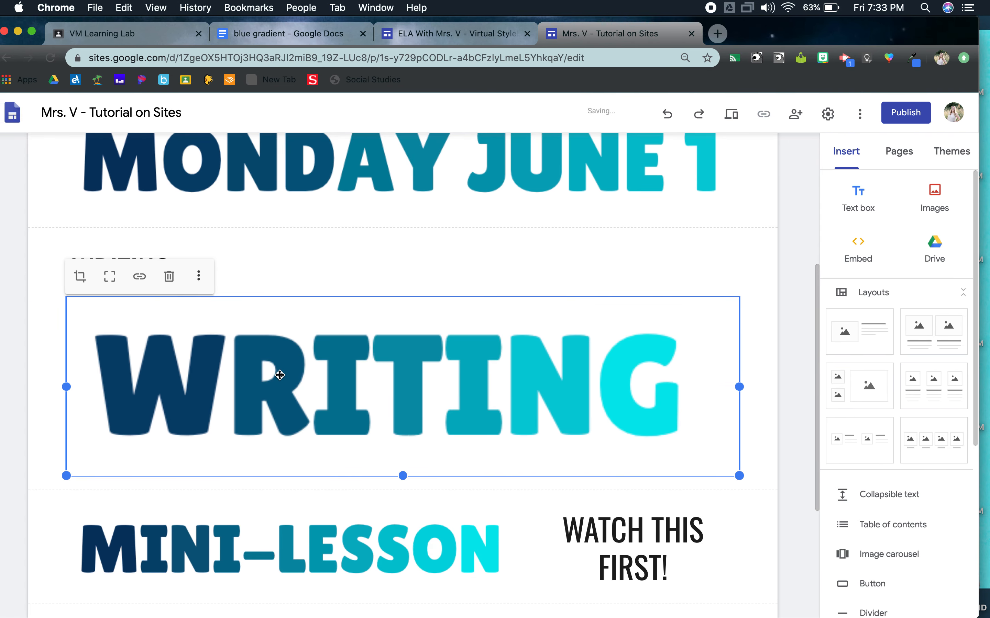
Step: Delete the plain "WRITING" text box above the gradient "WRITING" image
left_click(84, 266)
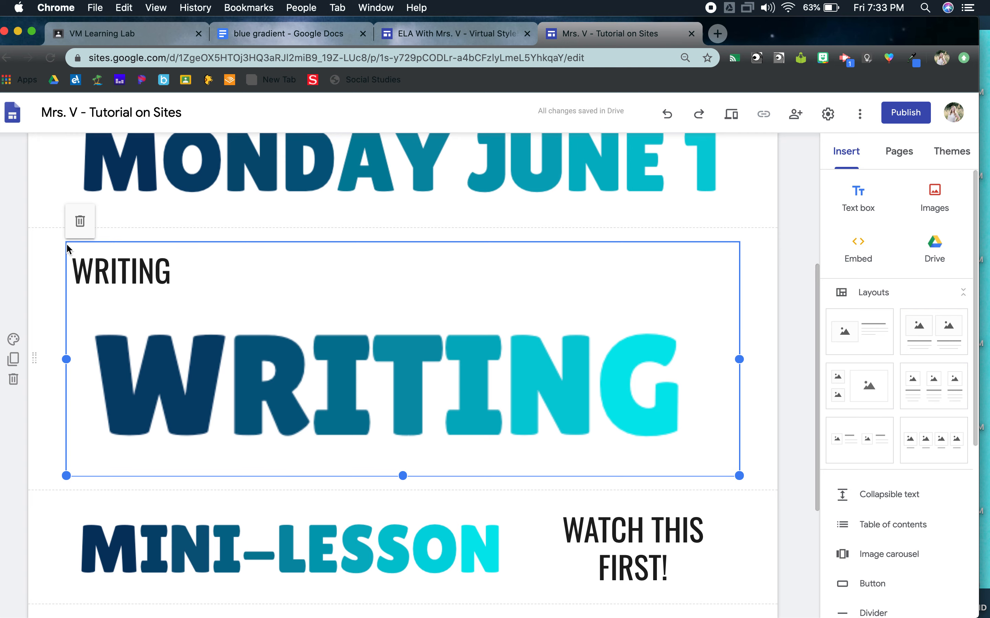
double_click(85, 265)
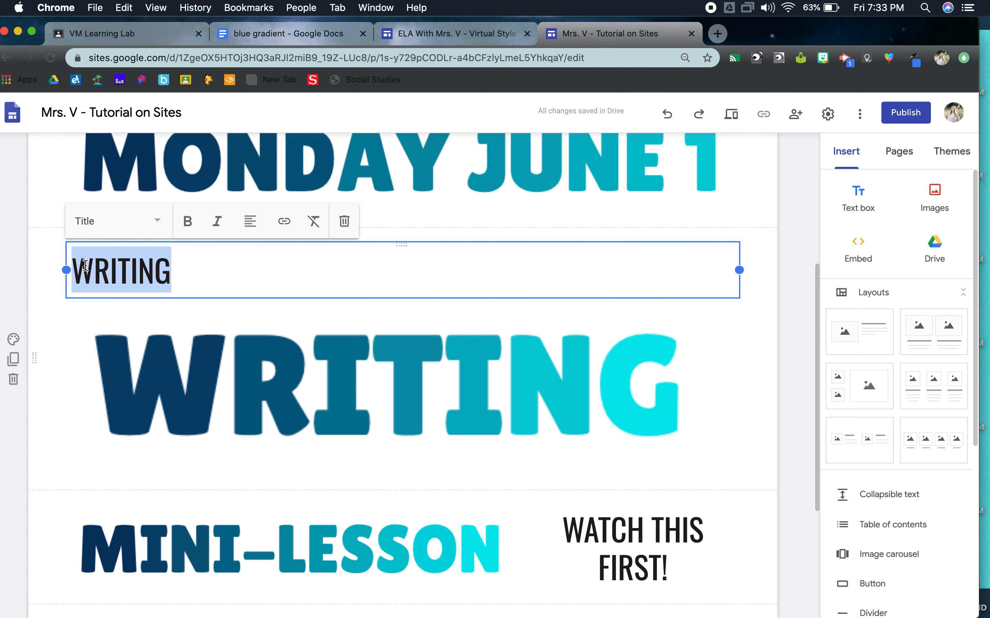
left_click(344, 221)
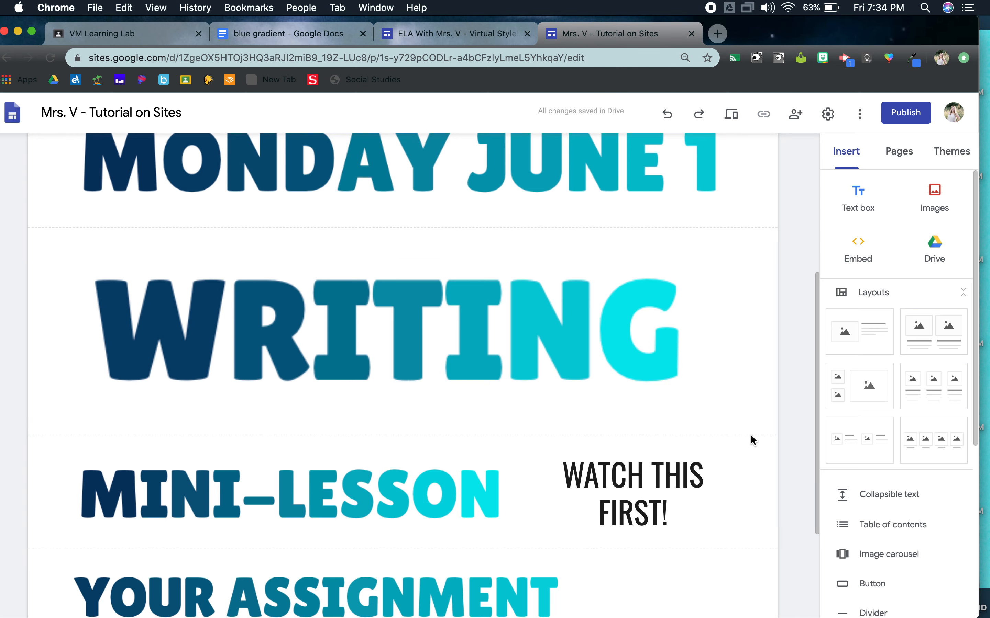
scroll(563, 433, "down", 3)
scroll(501, 327, "up", 2)
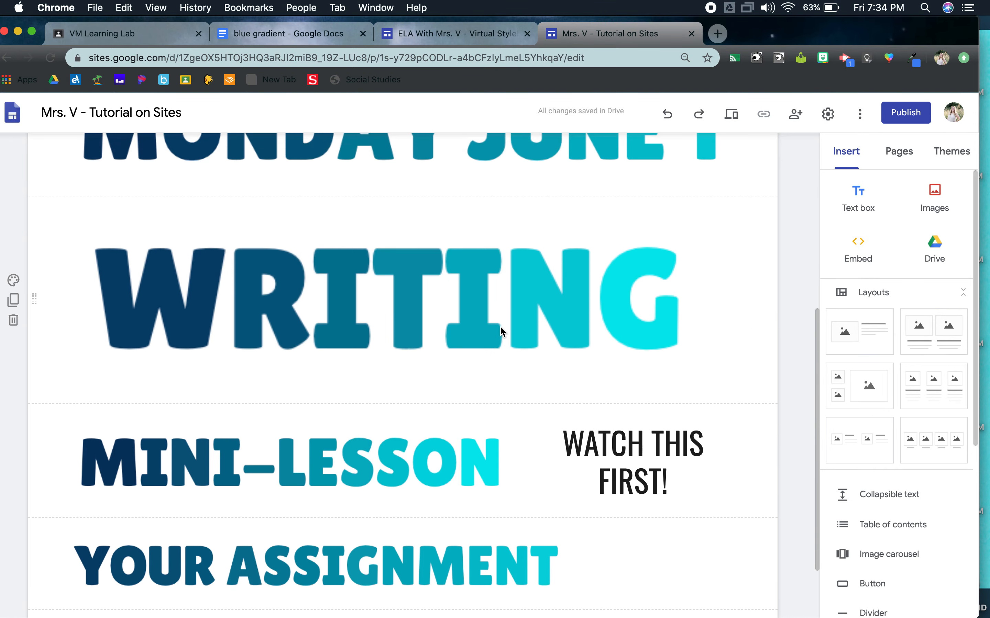
Step: Duplicate the Writing subpage and name the copy "Read Aloud - June 1, 2020"
left_click(896, 161)
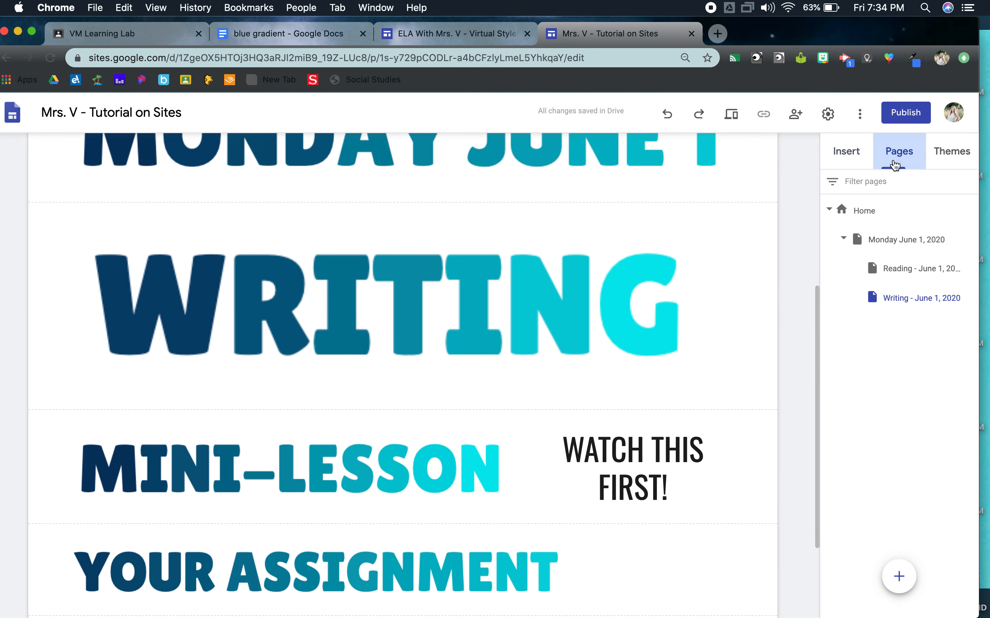
left_click(970, 301)
left_click(924, 336)
left_click_drag(715, 359, 618, 364)
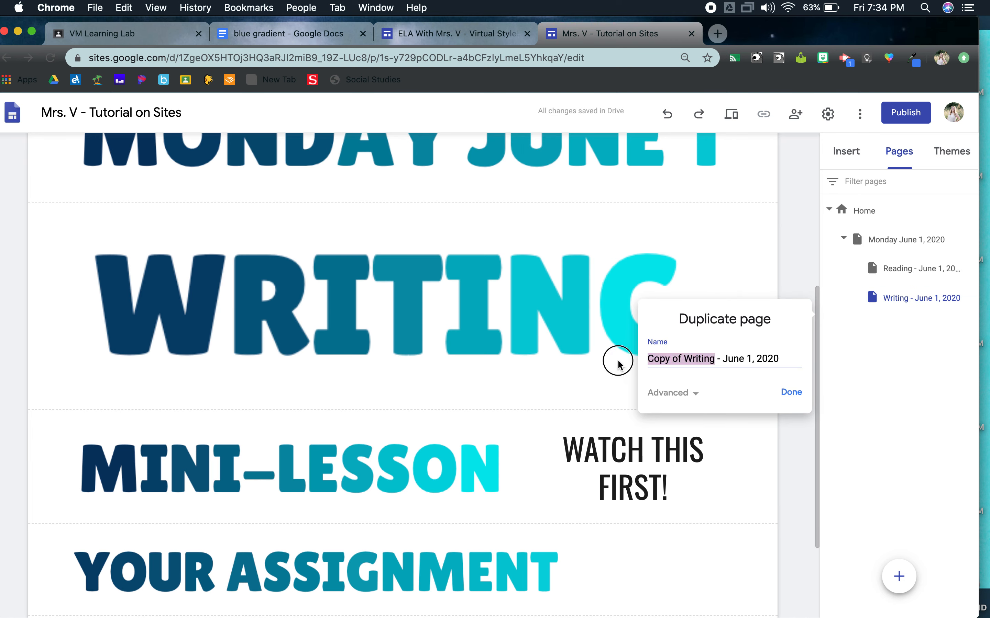
type("READ")
key("BackSpace")
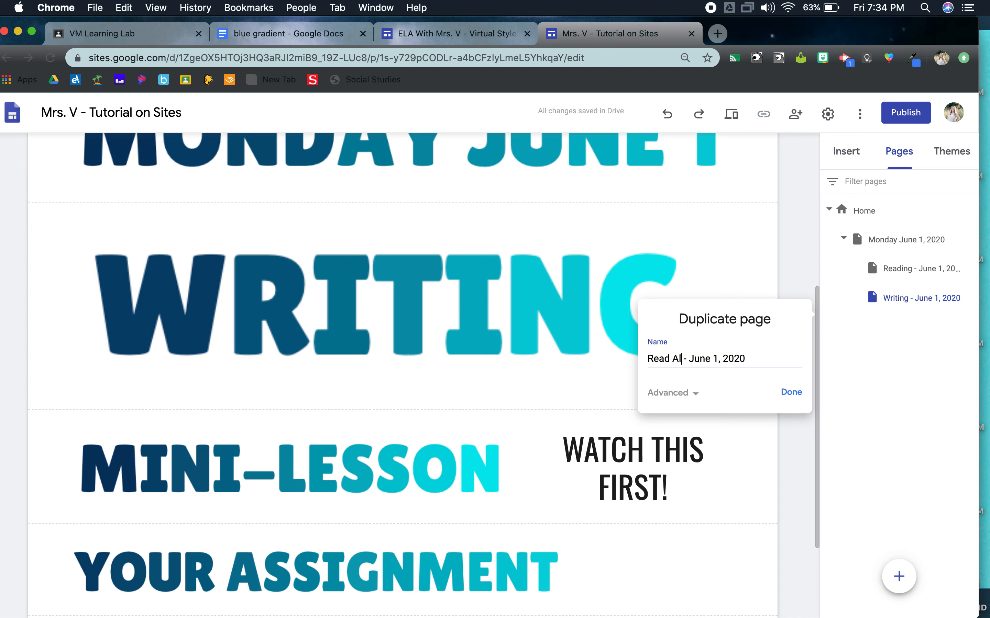
key("Return")
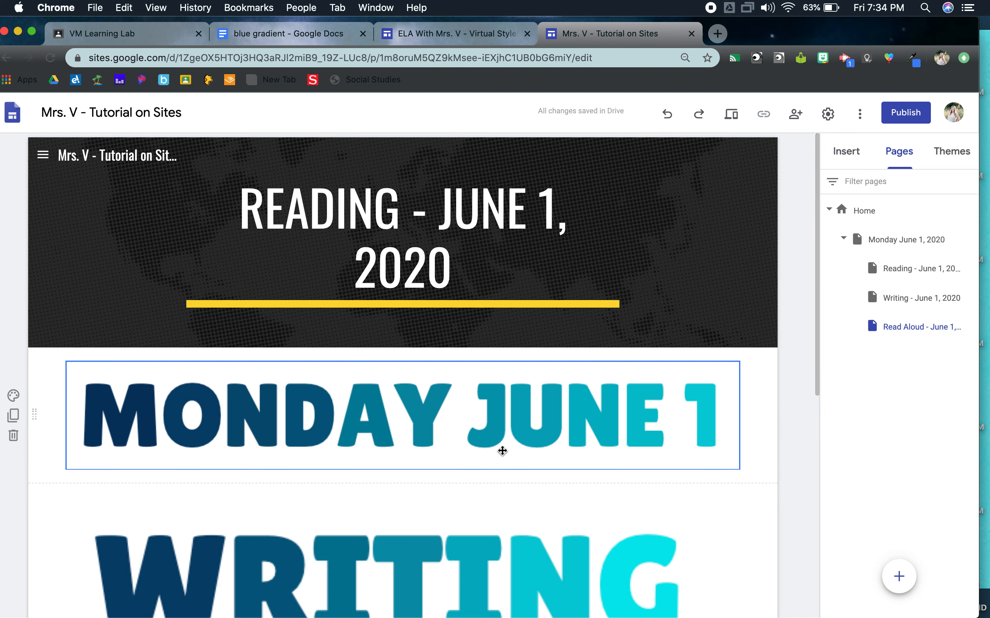
Step: Delete the section with the "WRITING" image from the Read Aloud page
scroll(502, 451, "down", 3)
scroll(502, 451, "down", 3)
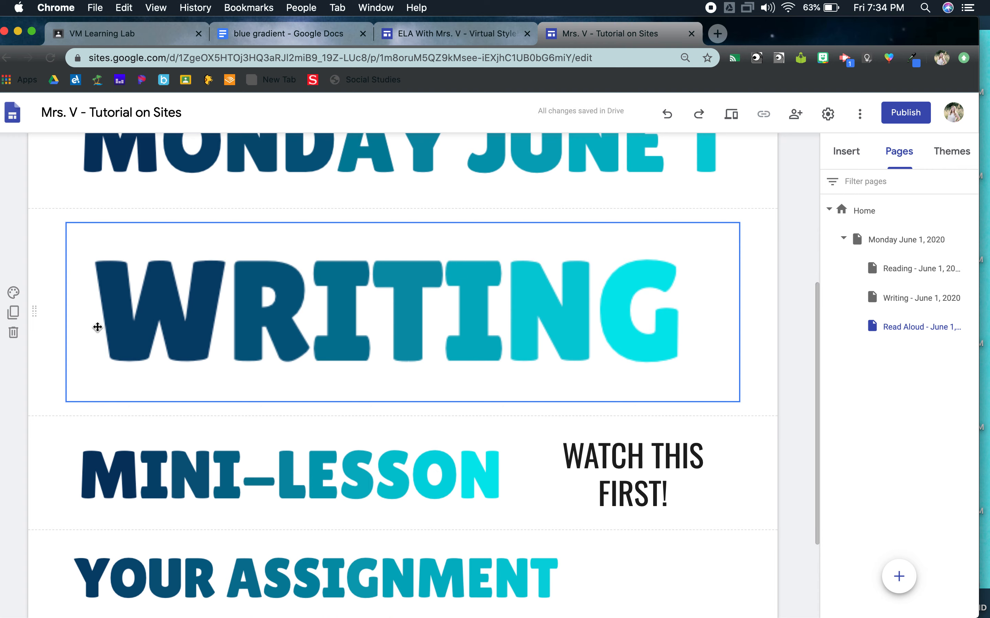
left_click(14, 332)
Step: Switch to the blue gradient document and take a cropped screenshot of its "READ ALOUD" heading
left_click(254, 33)
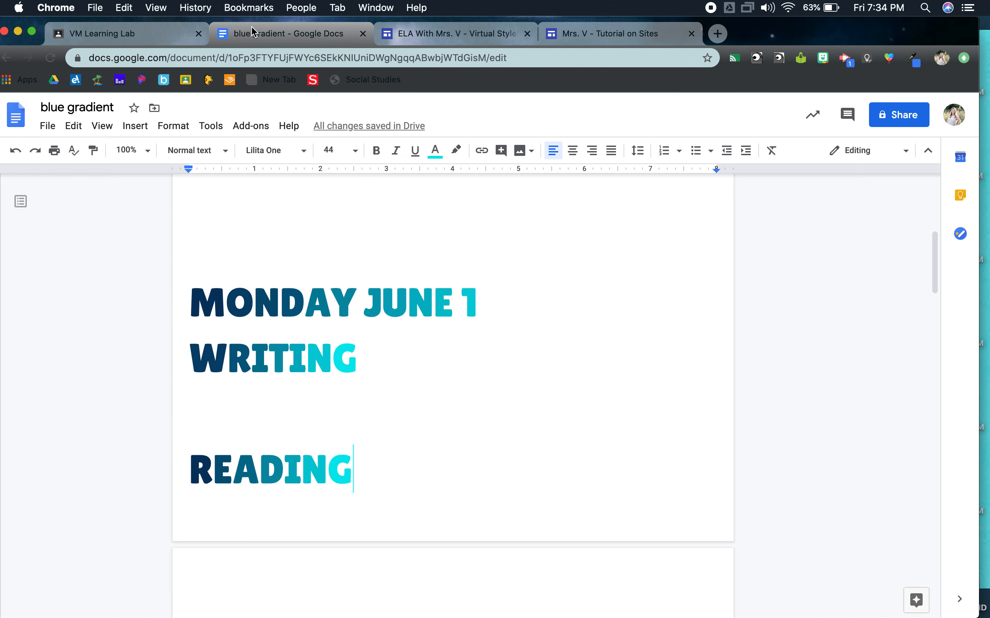
scroll(320, 331, "down", 5)
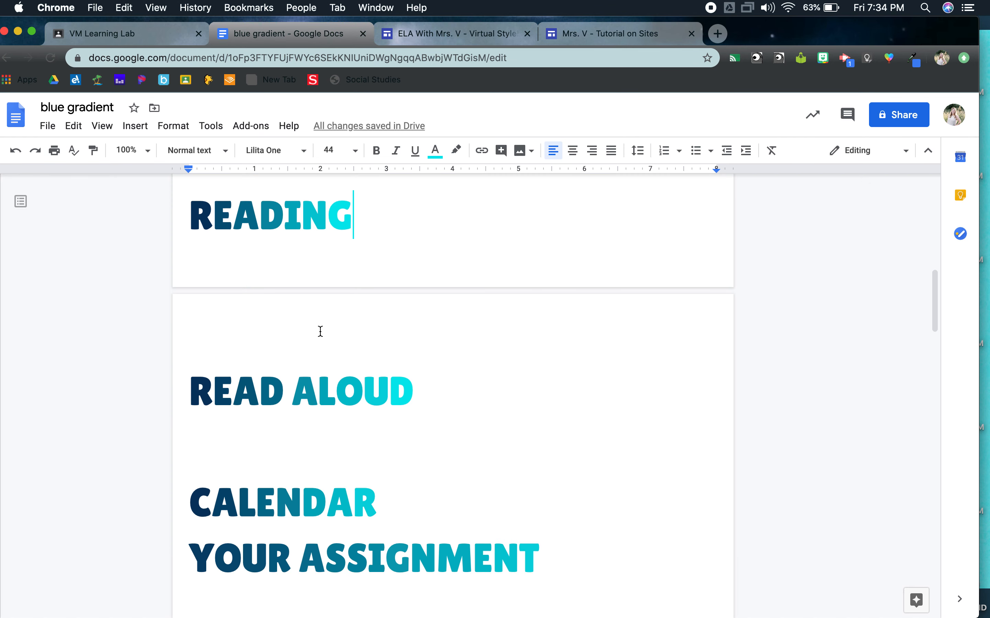
left_click_drag(182, 369, 421, 417)
Step: Place the "READ ALOUD" screenshot between "MONDAY JUNE 1" and "MINI-LESSON" on the Read Aloud page and enlarge it to the full content width
left_click(606, 40)
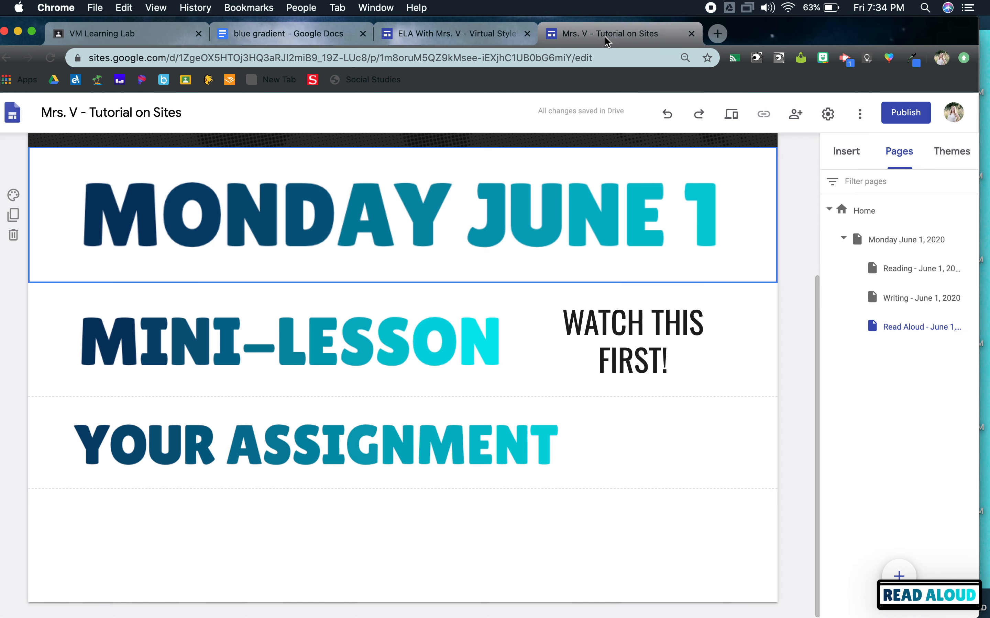
left_click_drag(895, 30, 728, 13)
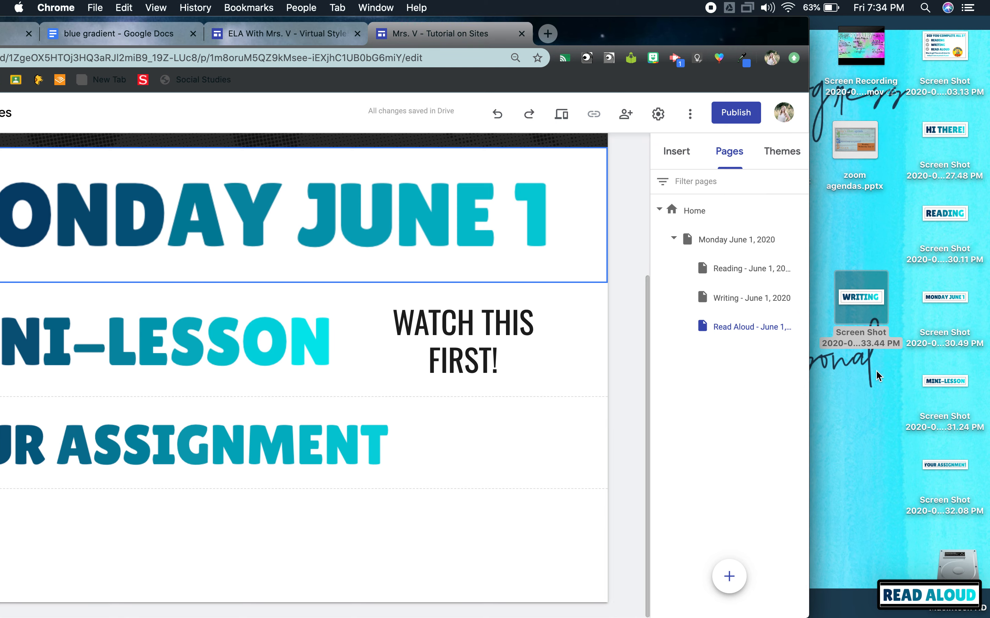
left_click_drag(867, 389, 282, 285)
left_click_drag(702, 31, 883, 29)
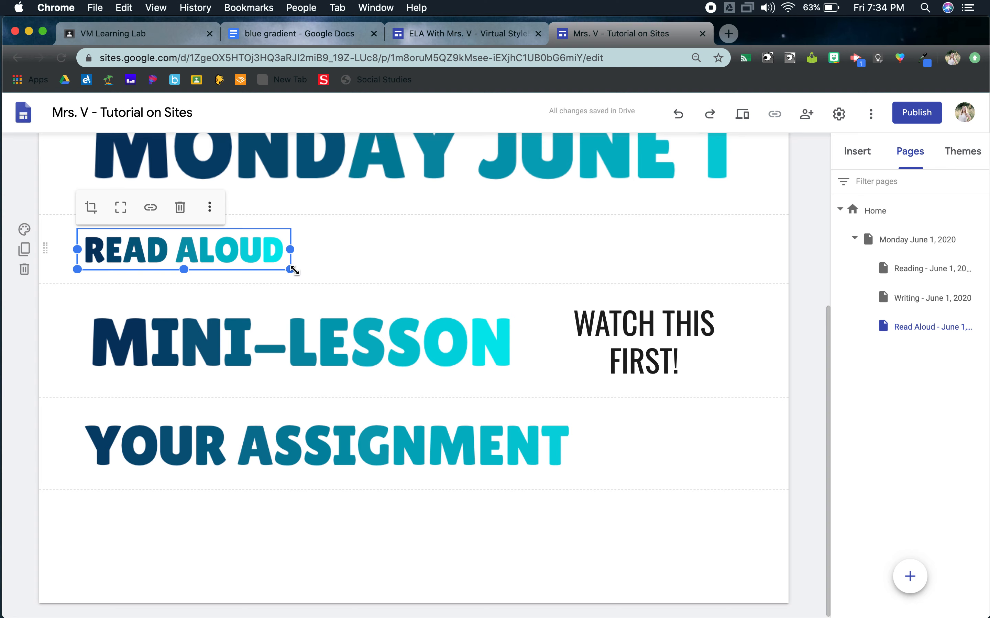
left_click_drag(442, 275, 802, 365)
left_click(743, 376)
scroll(618, 371, "up", 6)
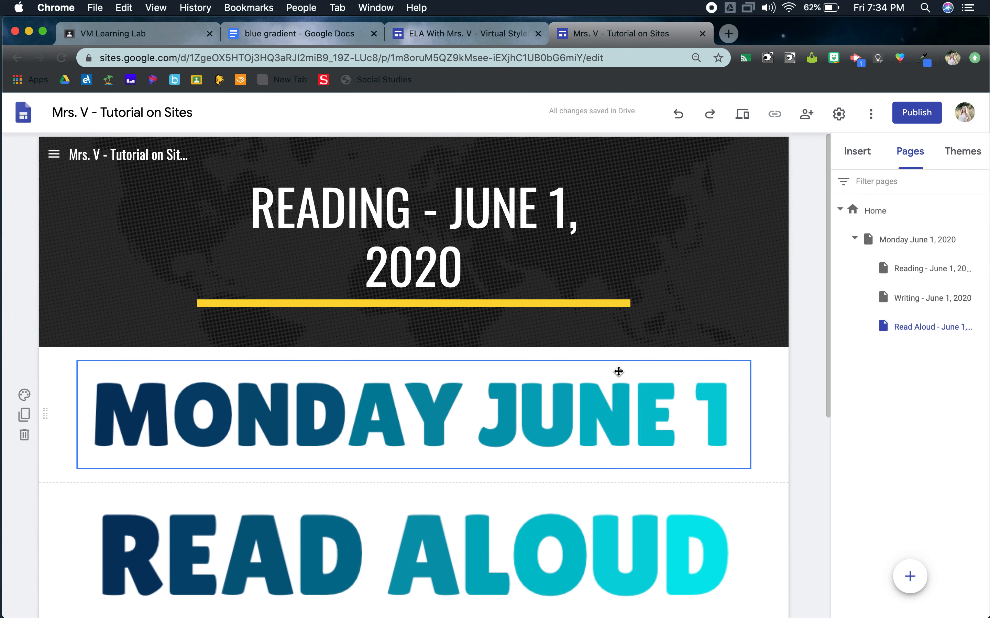
Step: Open the Home page and publish the site
left_click(873, 211)
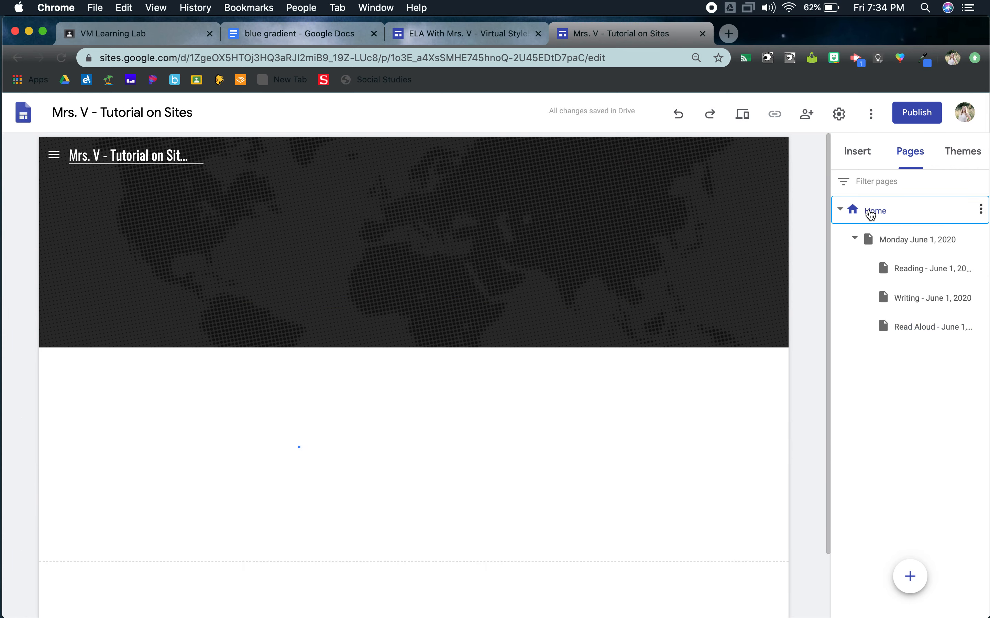
left_click(923, 118)
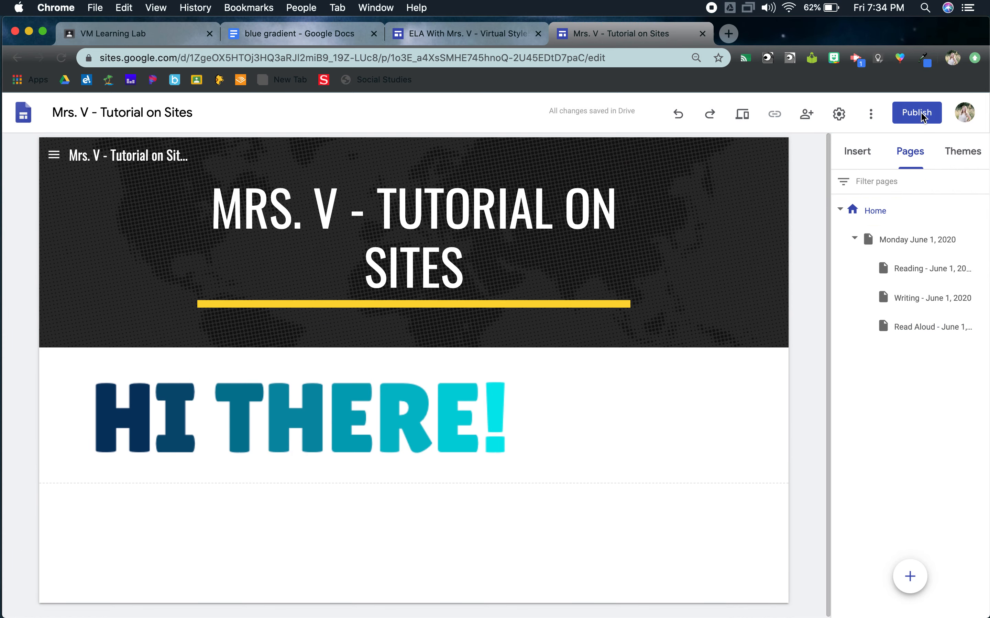
left_click(605, 430)
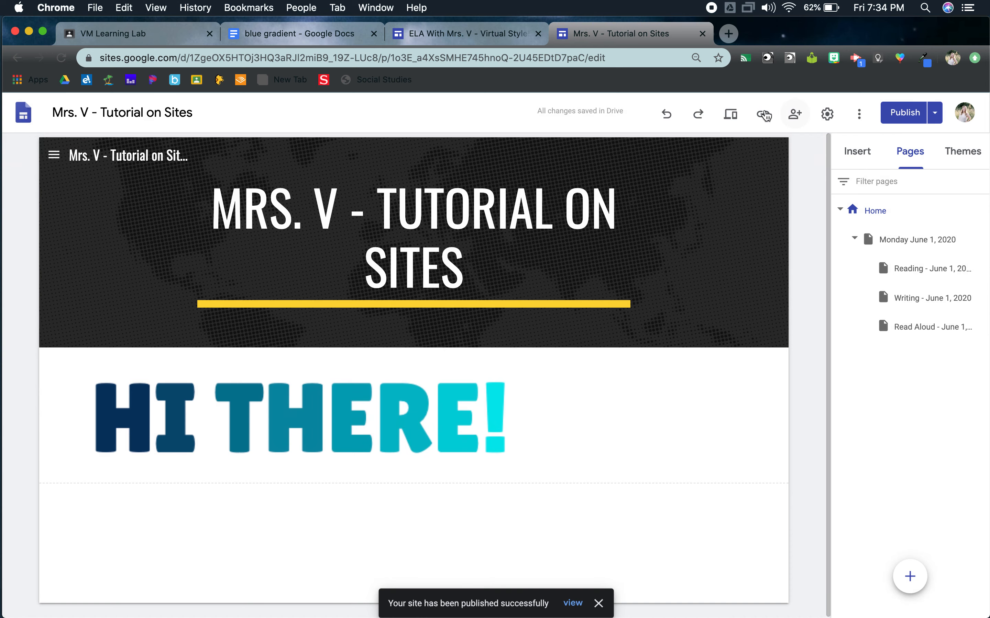
Step: Preview the site at large-screen size and look through the Reading subpage under Monday June 1, 2020
left_click(731, 117)
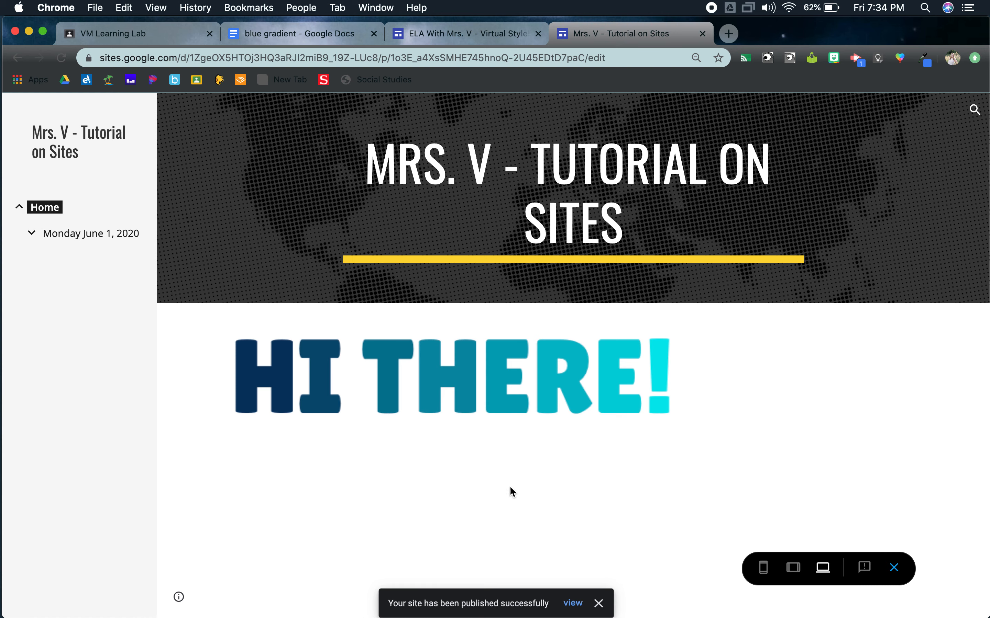
left_click(90, 236)
left_click(73, 280)
scroll(273, 412, "down", 5)
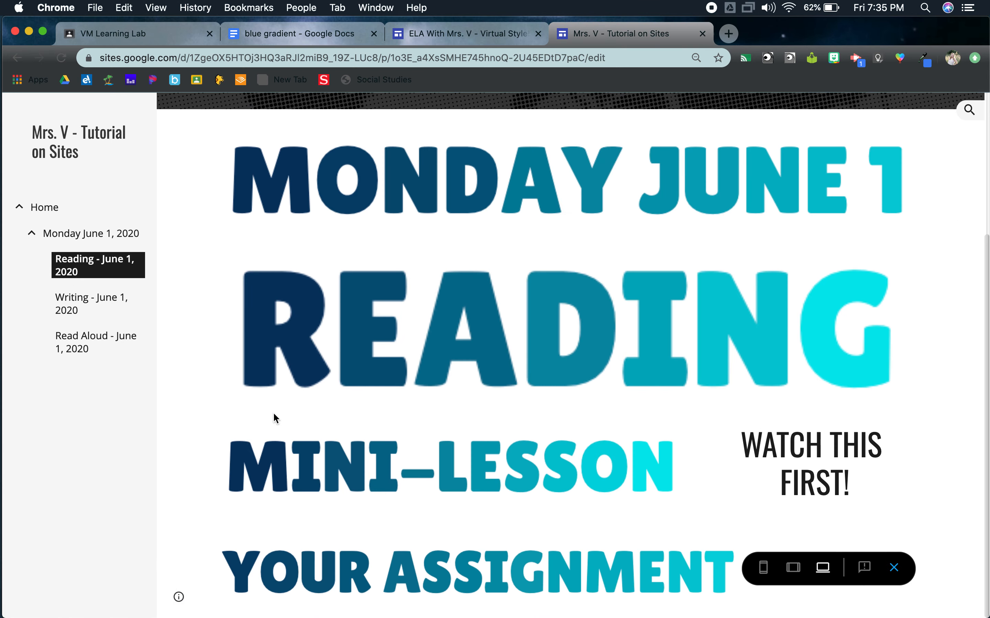
scroll(273, 413, "up", 5)
Step: Check the Reading page in the tablet and phone previews, and return to the editor
left_click(792, 576)
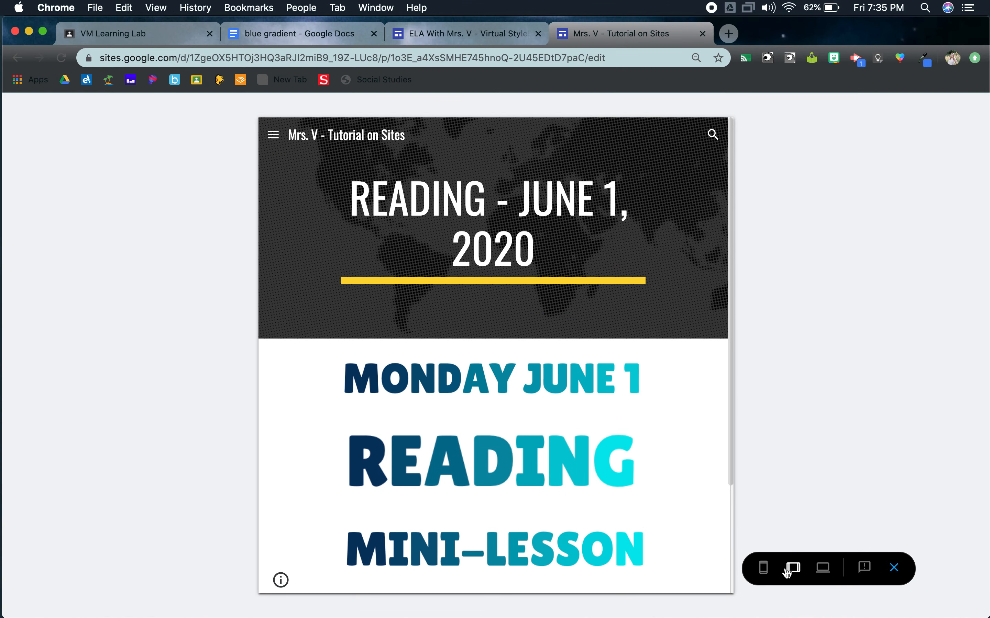
scroll(618, 483, "down", 3)
scroll(618, 482, "up", 3)
left_click(762, 573)
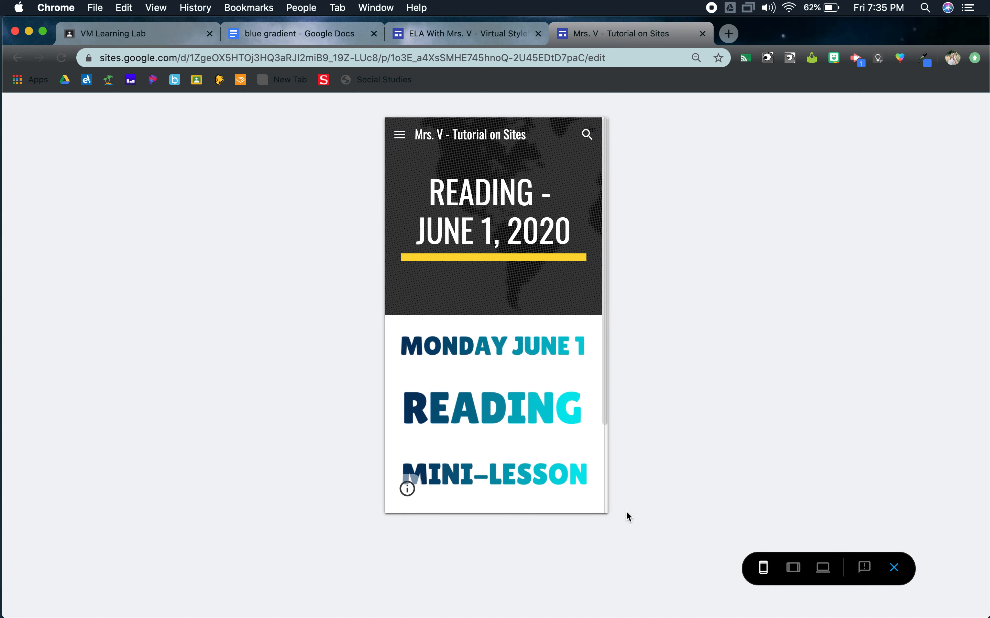
scroll(515, 429, "down", 3)
scroll(514, 423, "up", 3)
left_click(894, 569)
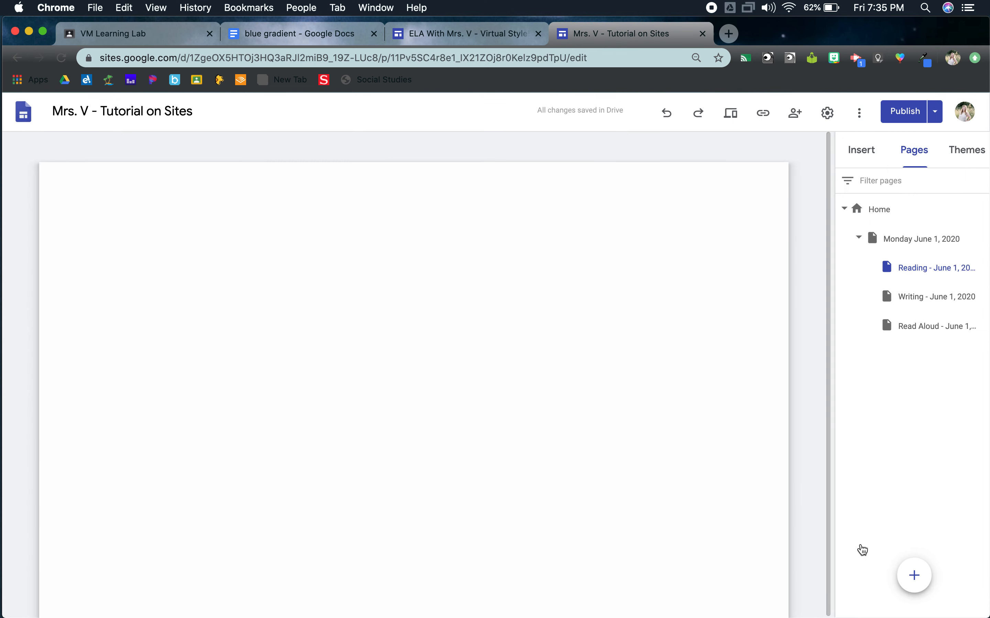
scroll(671, 338, "down", 5)
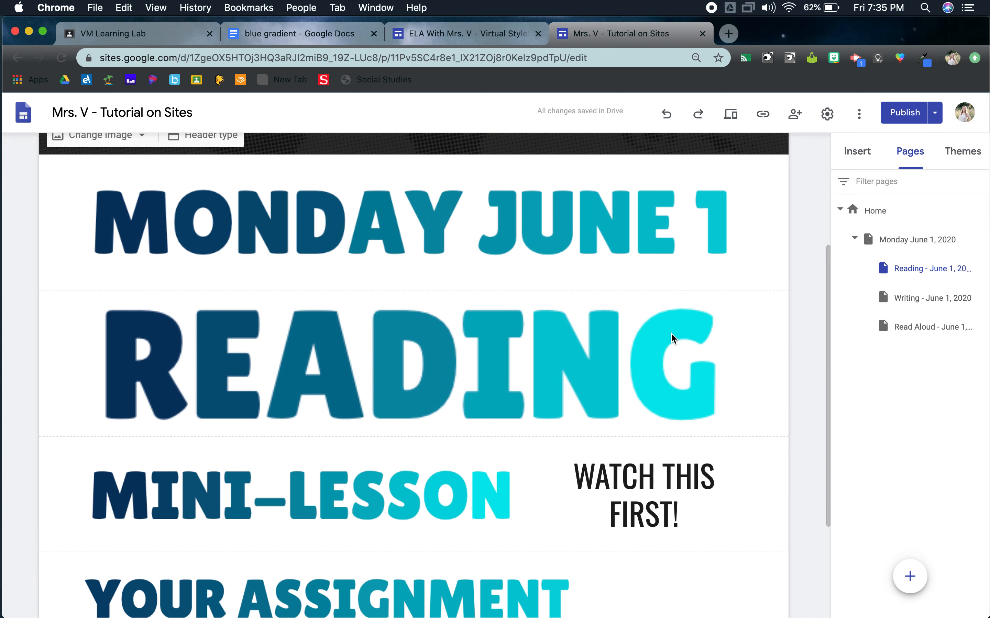
scroll(672, 334, "up", 5)
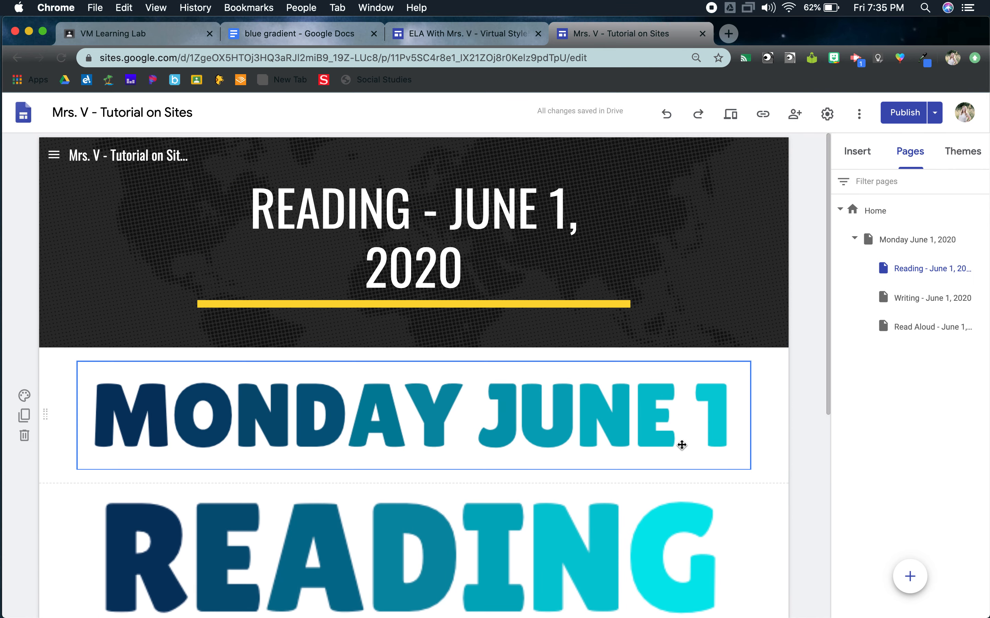
scroll(682, 444, "down", 2)
scroll(682, 444, "up", 2)
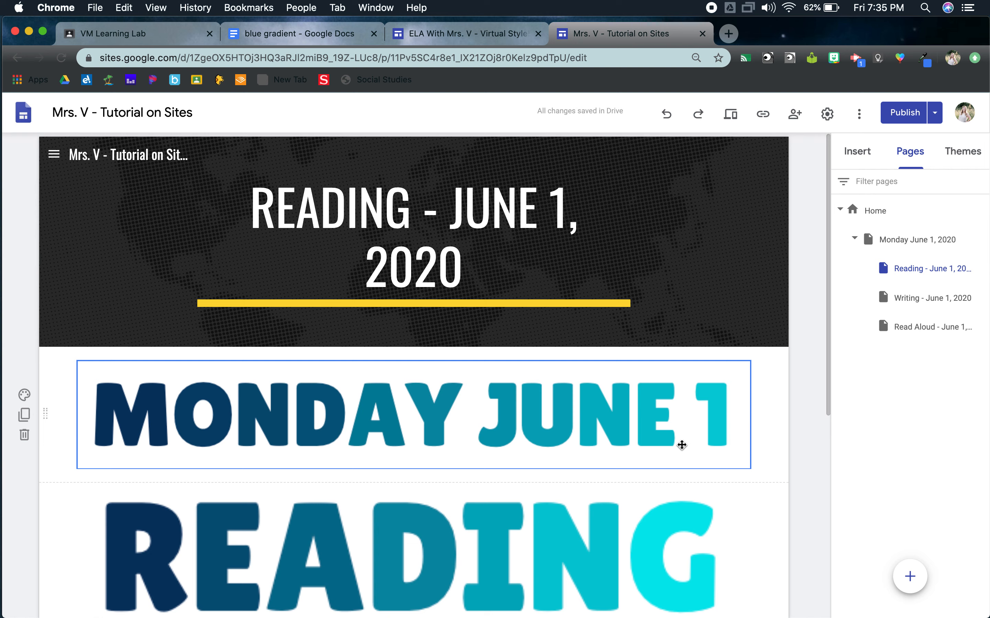